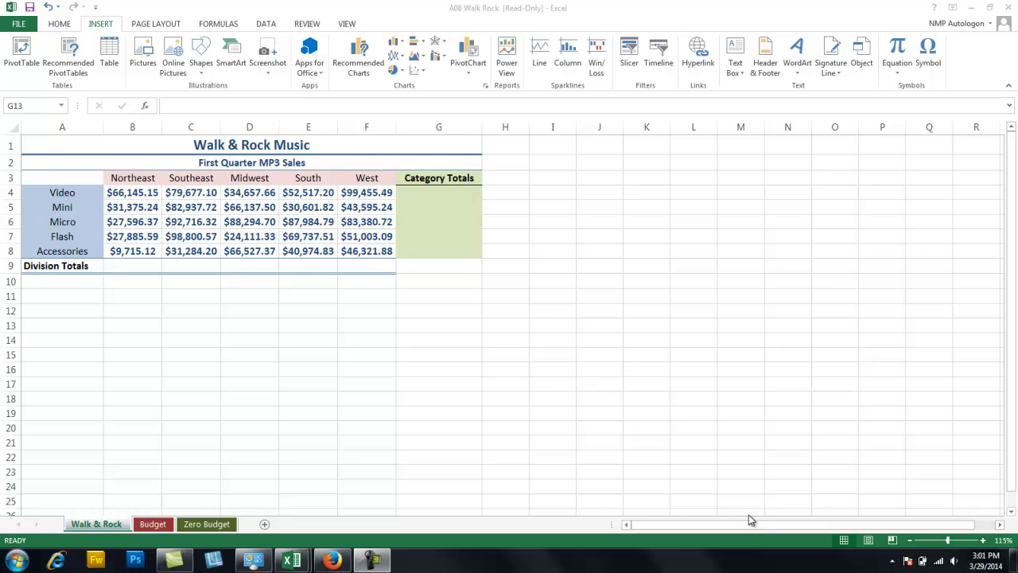
Total the Northeast sales in B9 with an AutoSum of B4:B8
click(69, 26)
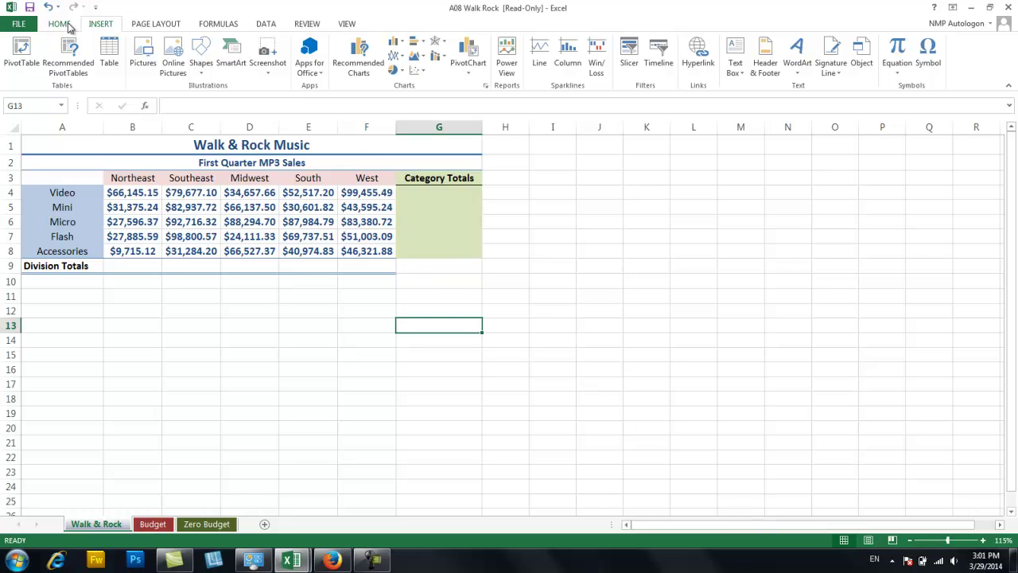
click(64, 25)
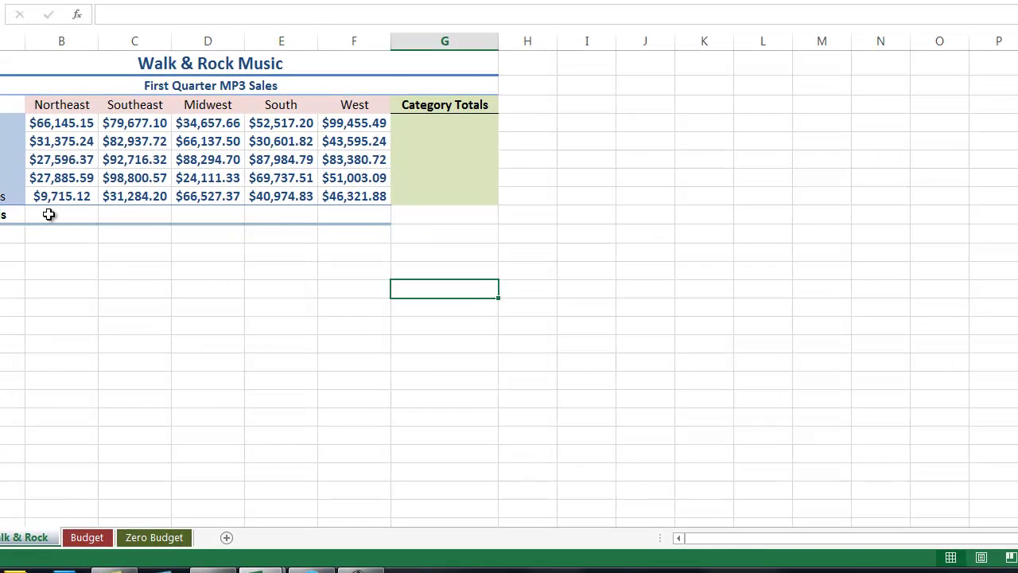
click(122, 265)
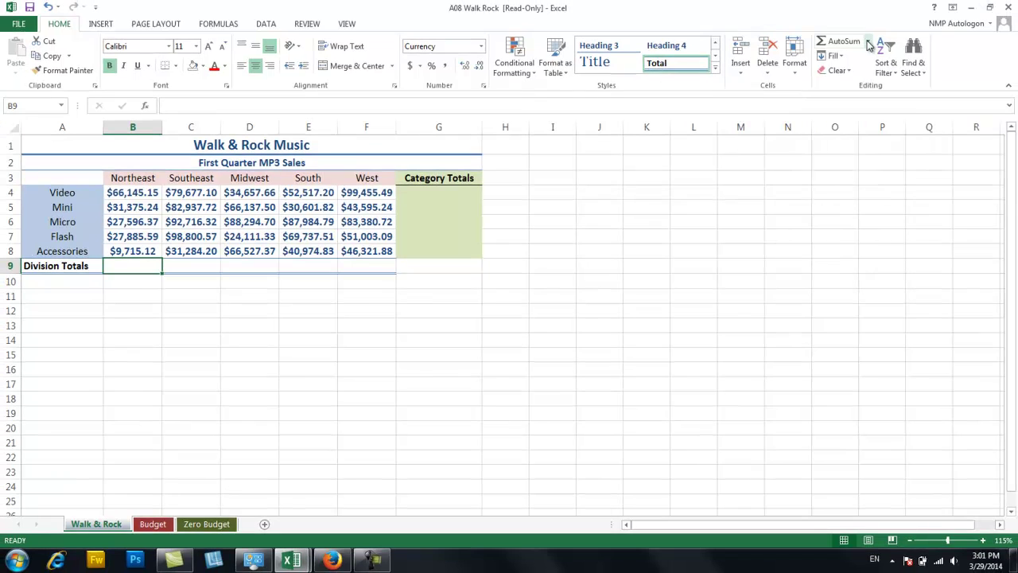
click(868, 43)
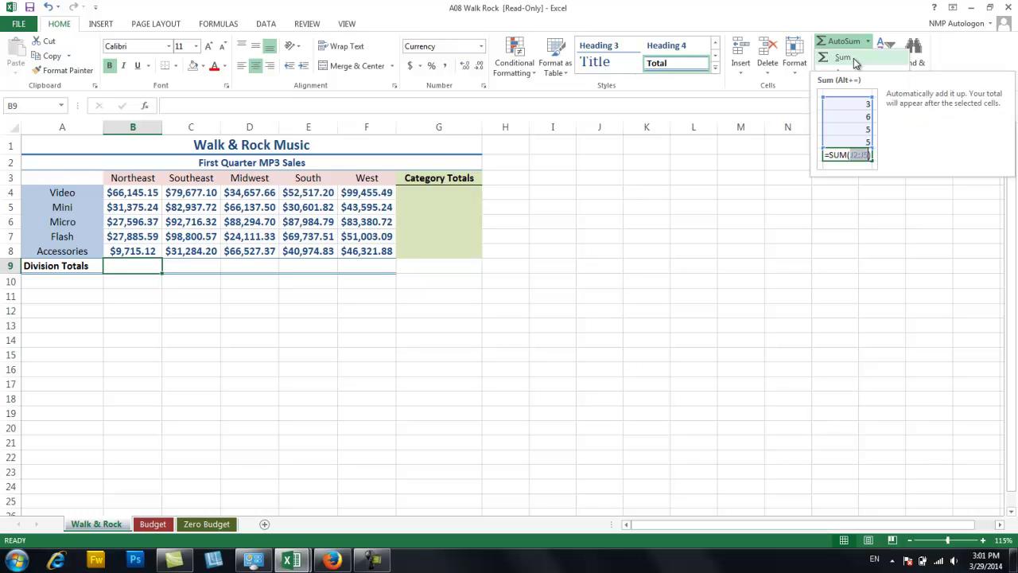
click(855, 63)
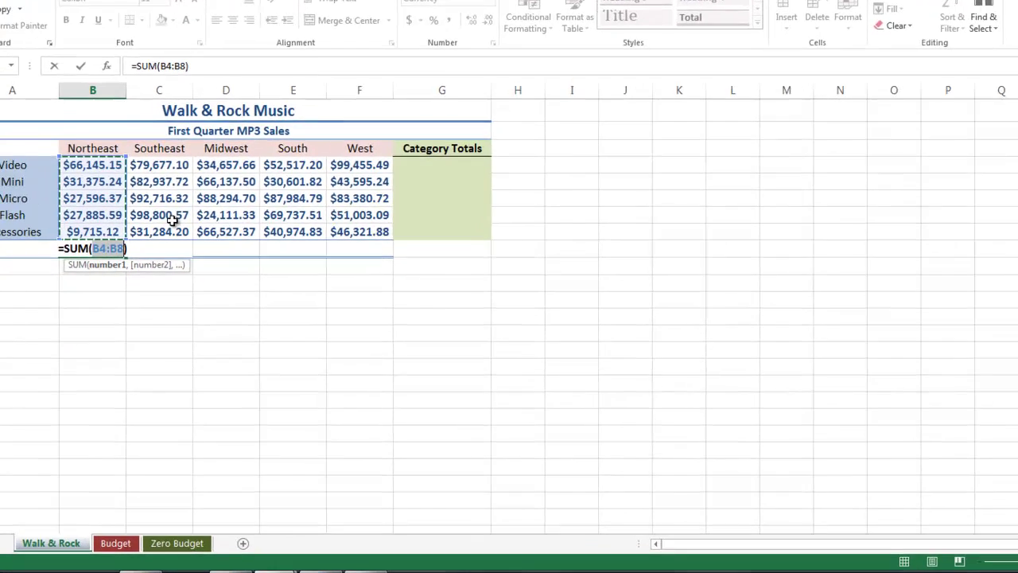
key(Return)
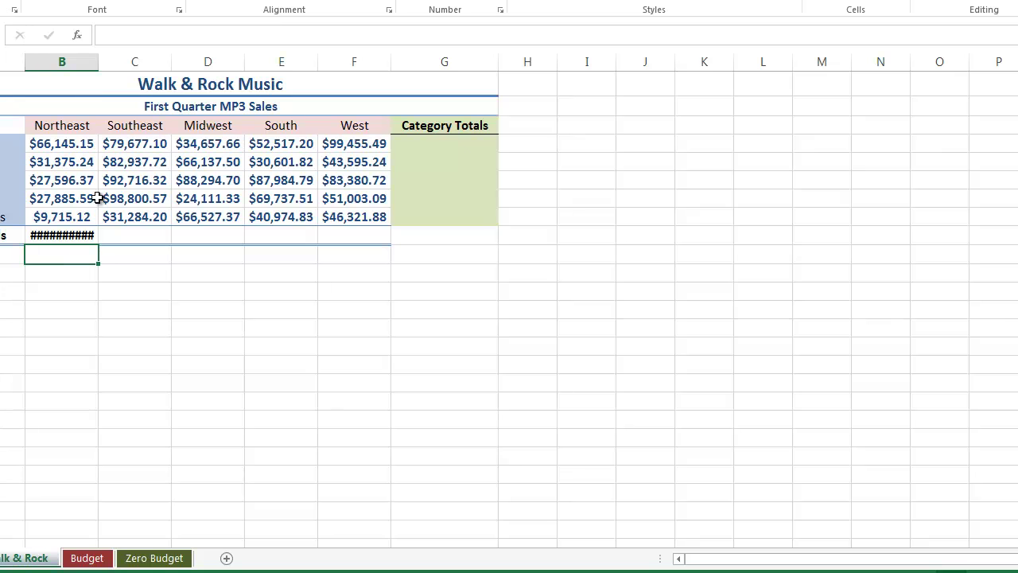
Try a narrower width for column B, and leave the column autofitted to its contents
double_click(100, 61)
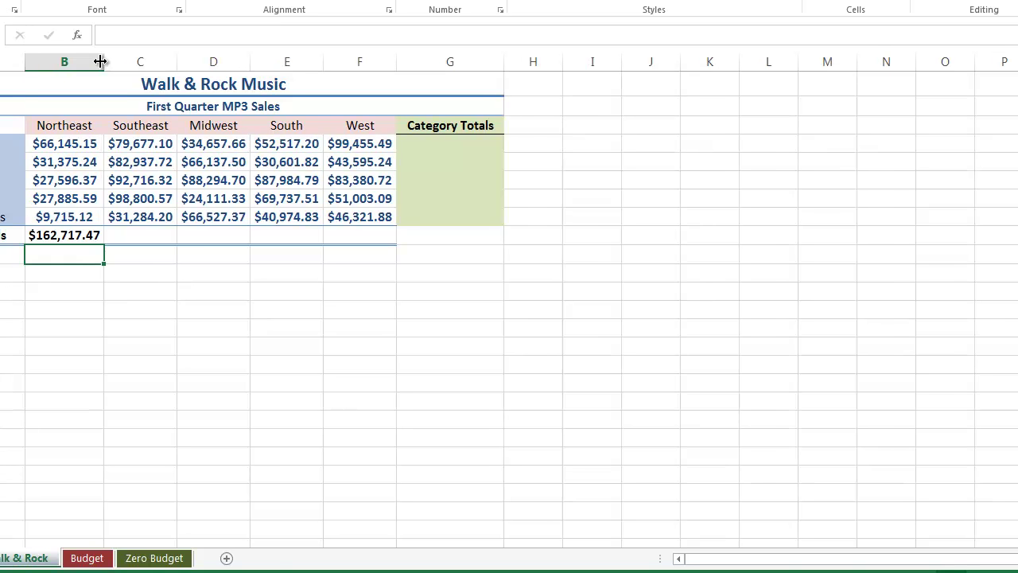
drag(100, 62, 82, 61)
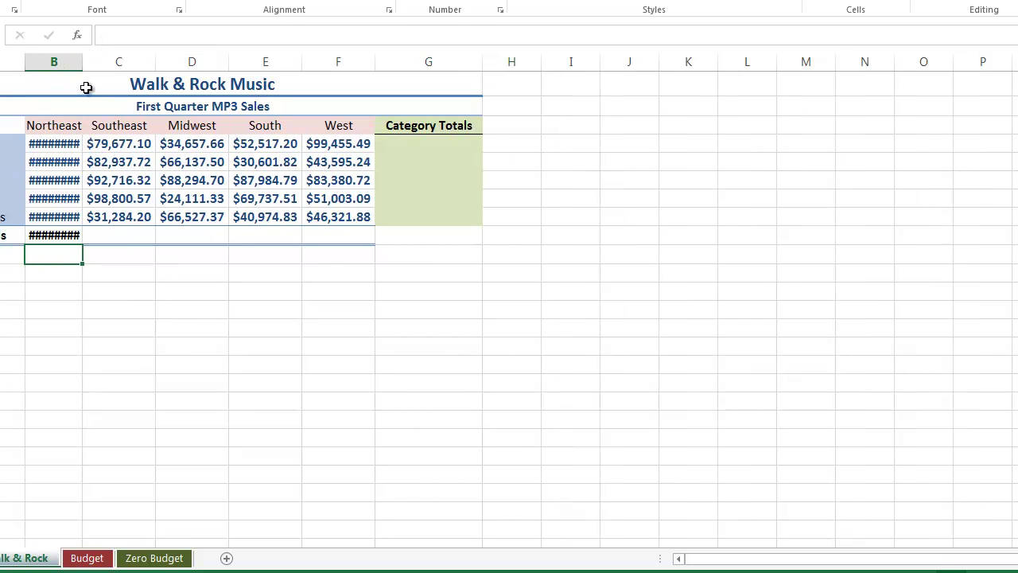
drag(83, 64, 95, 64)
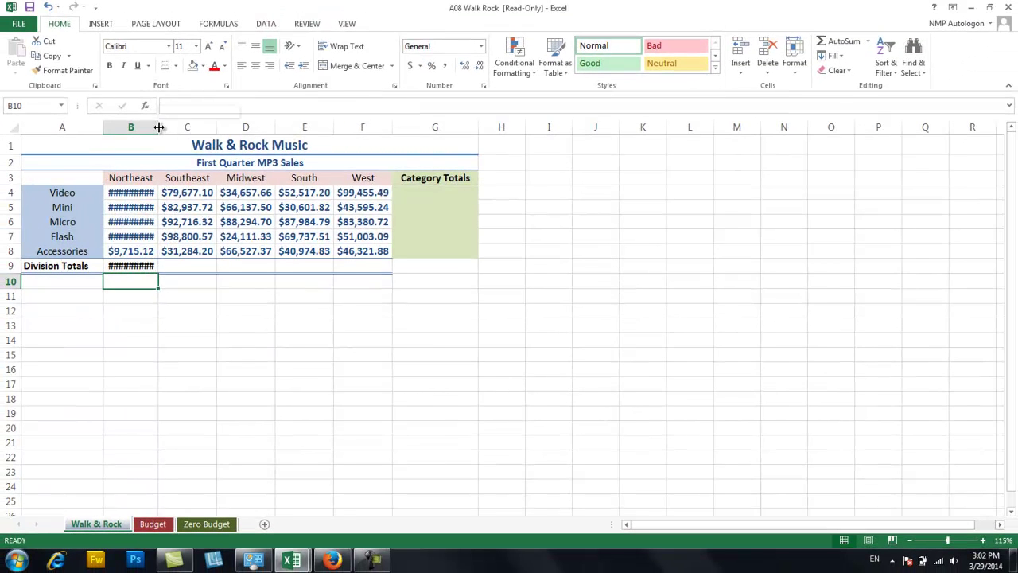
double_click(159, 128)
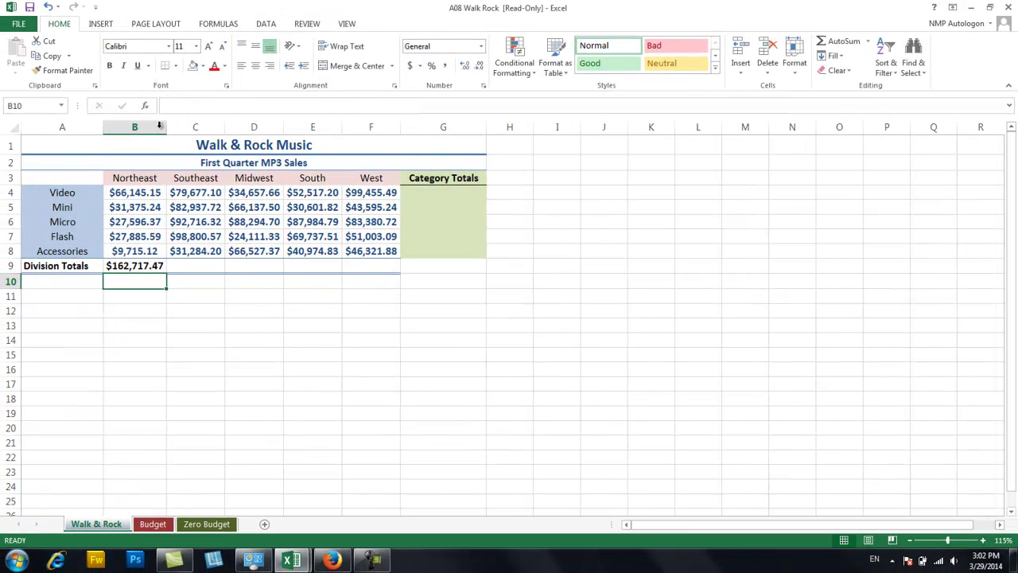
Total the Southeast sales in C9 with an AutoSum over the range C4:C8, and autofit column C
click(187, 264)
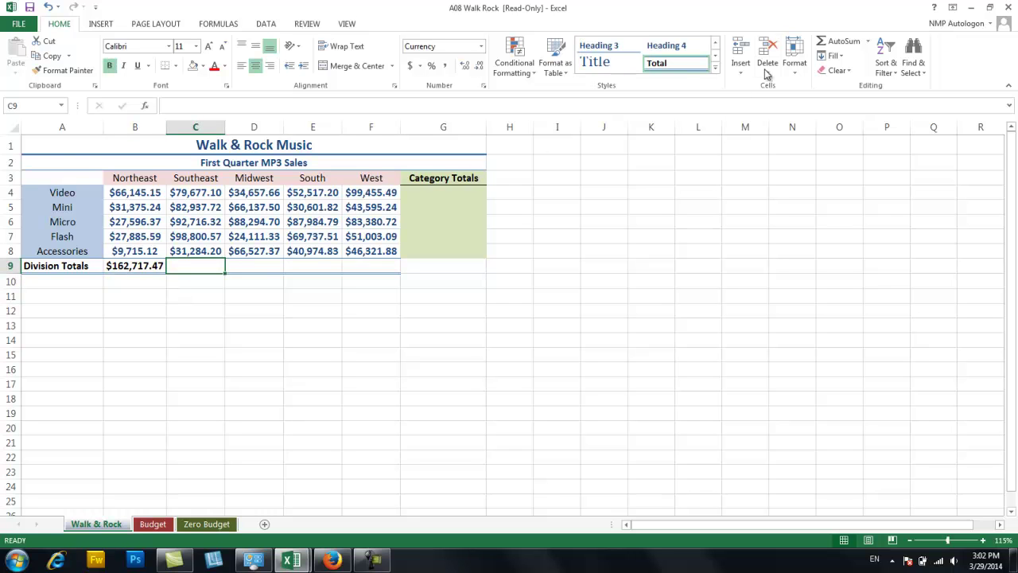
click(868, 41)
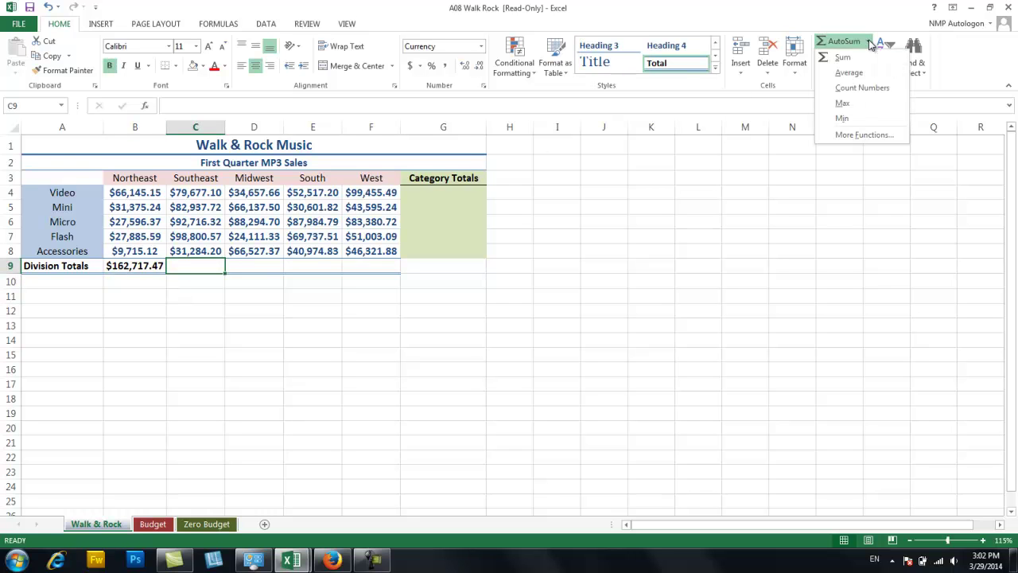
click(843, 41)
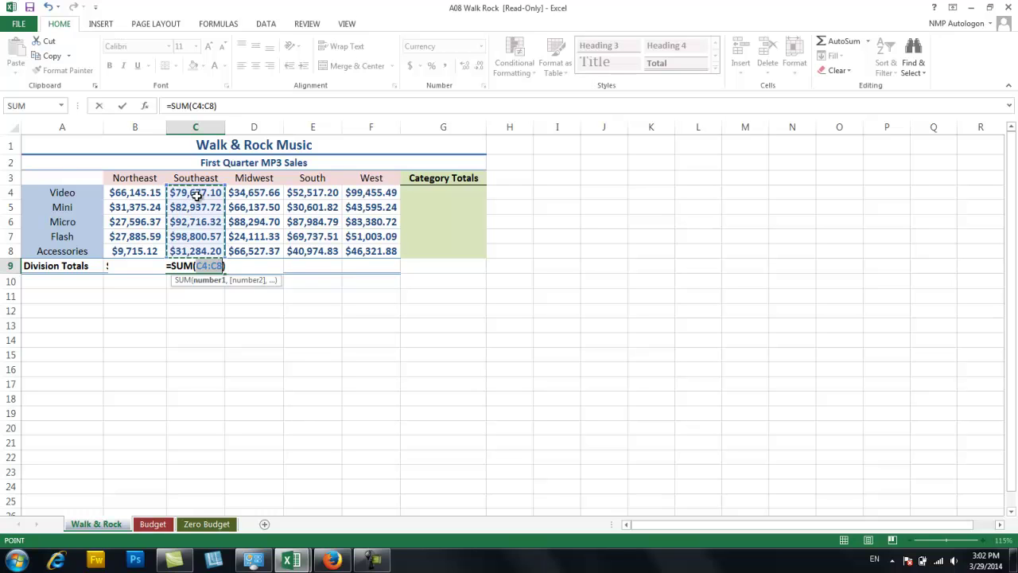
click(188, 209)
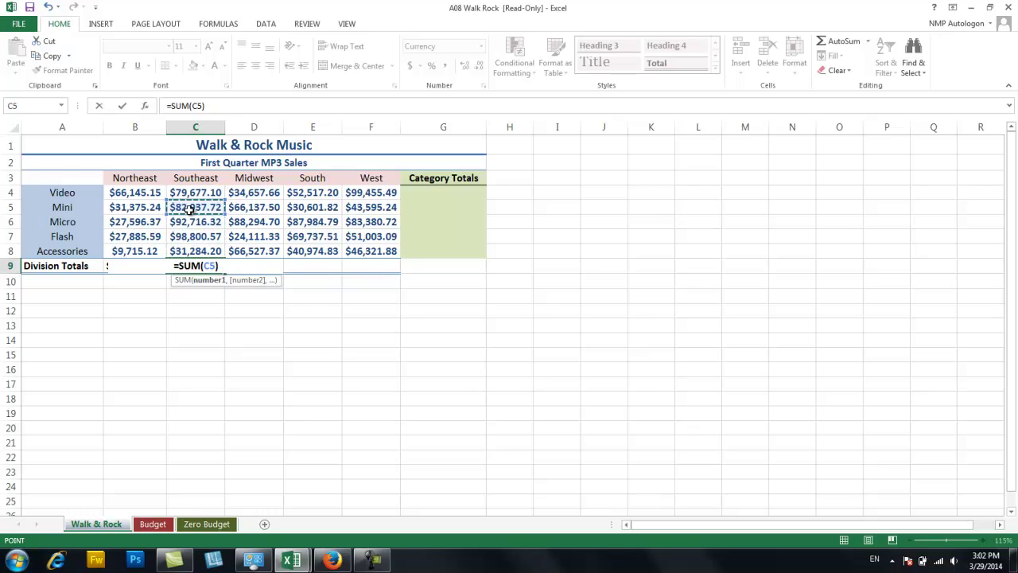
drag(197, 208, 197, 251)
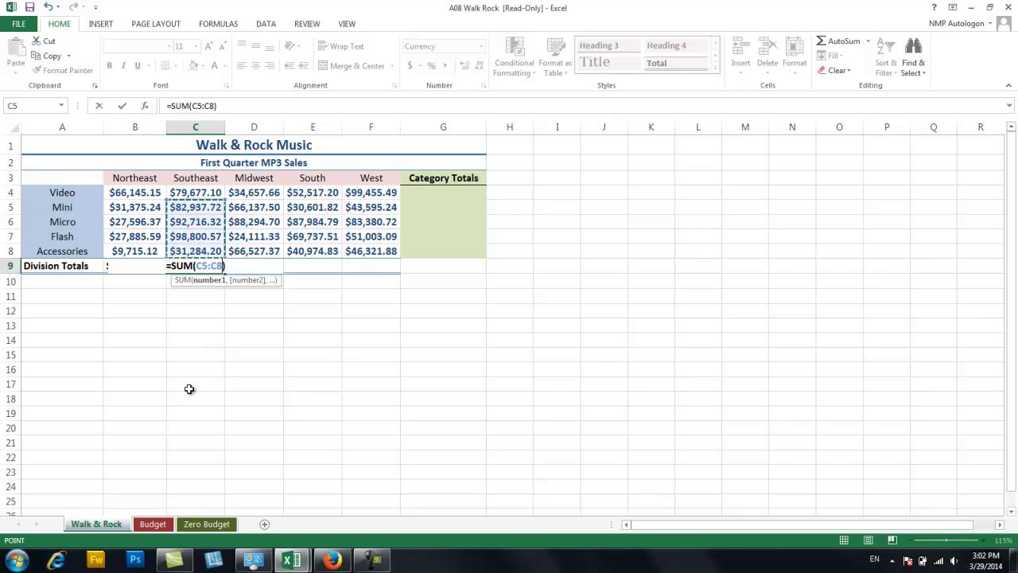
click(194, 193)
drag(191, 225, 192, 250)
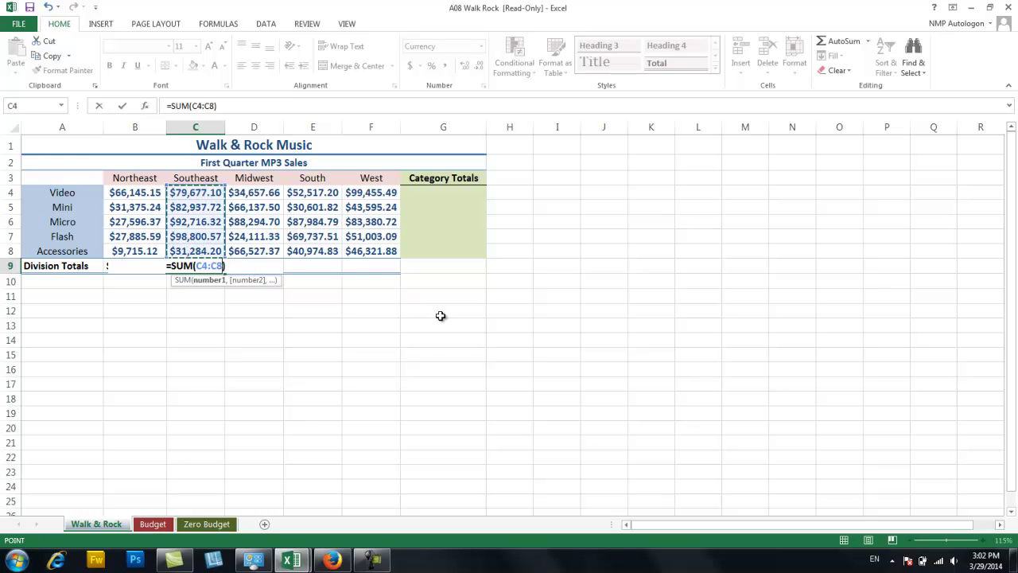
key(Return)
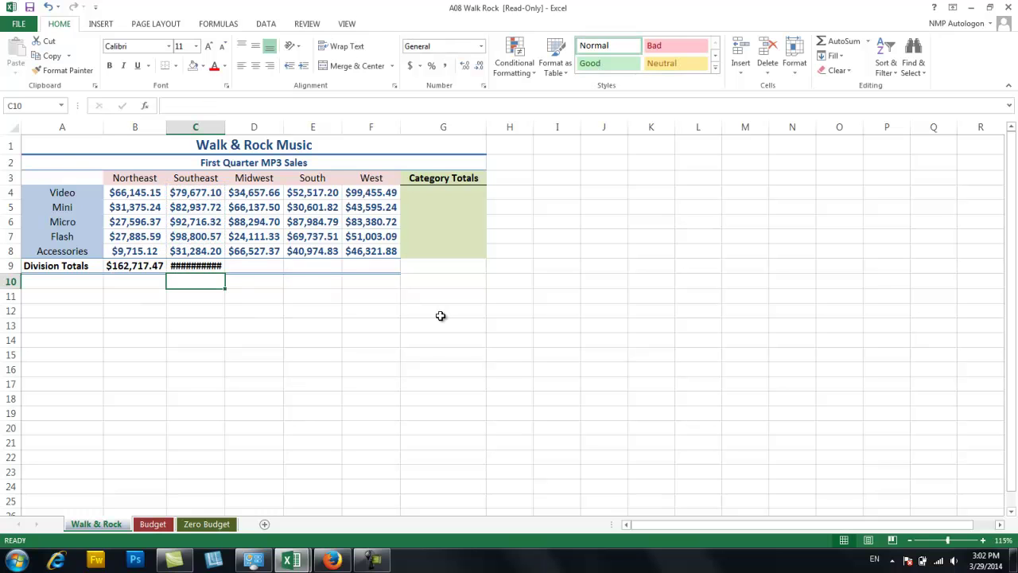
double_click(226, 129)
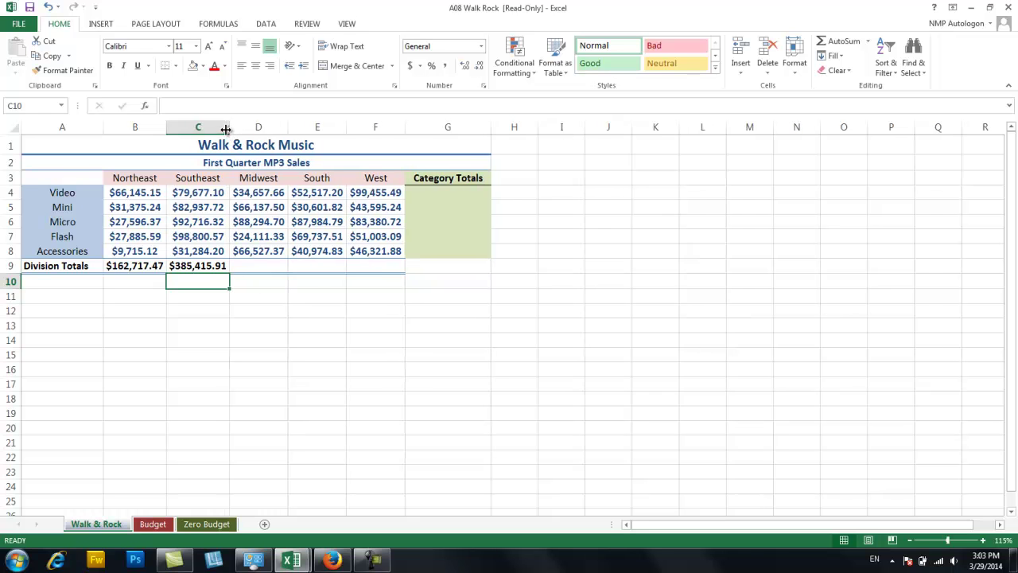
Fill the Southeast total formula from C9 across to F9, and autofit columns D, E and F
click(218, 266)
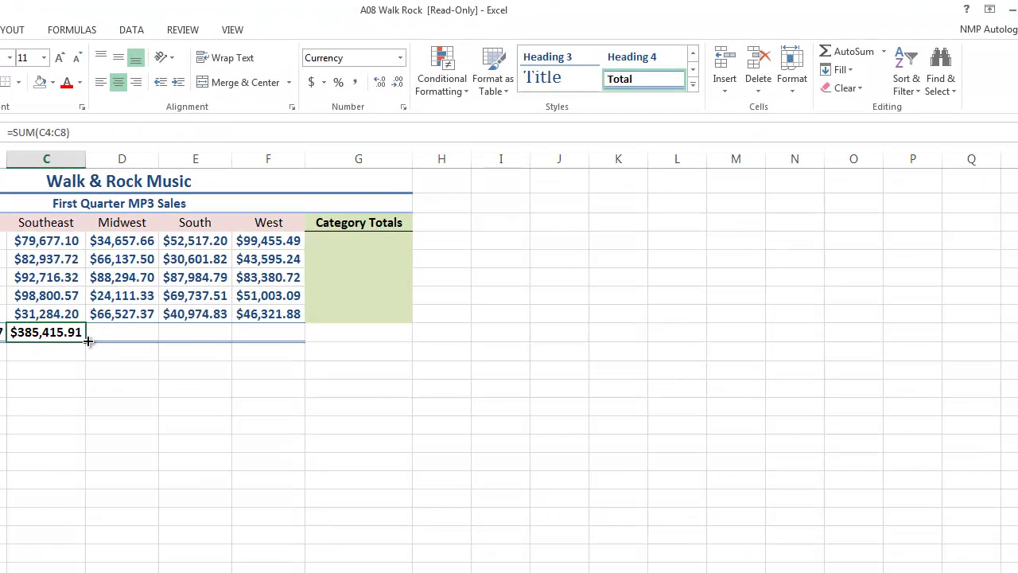
drag(88, 341, 288, 340)
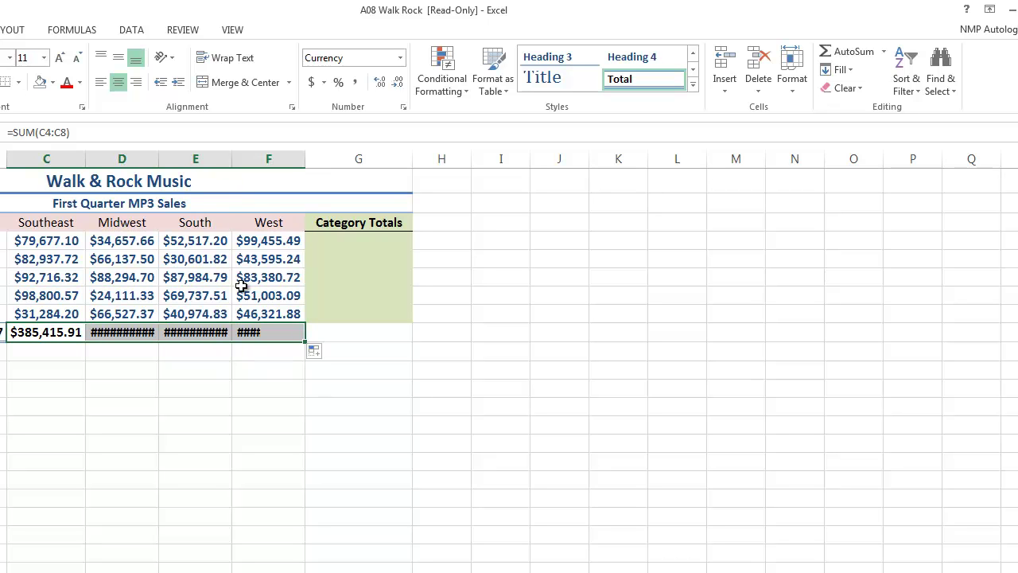
double_click(159, 161)
double_click(241, 162)
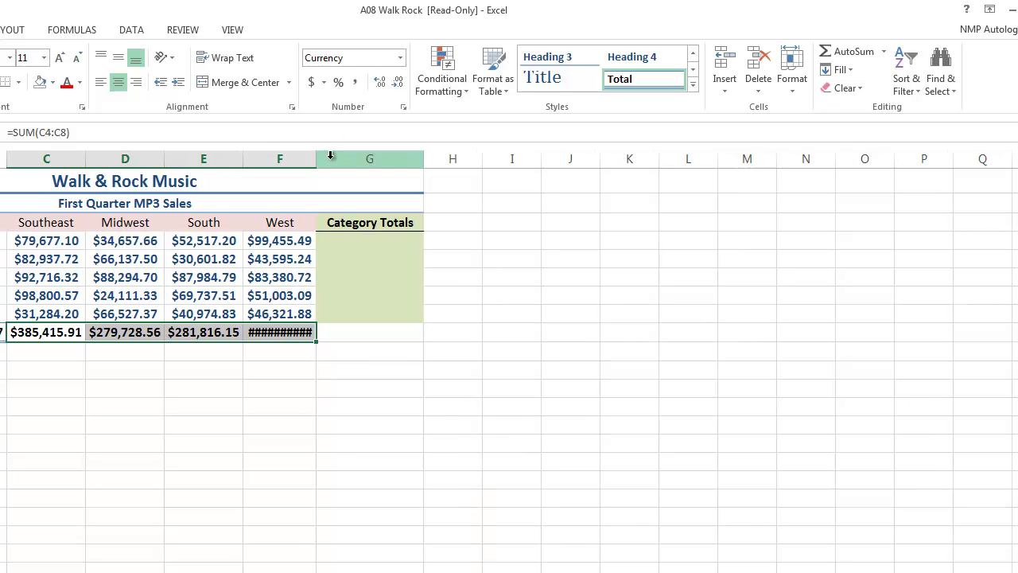
double_click(317, 160)
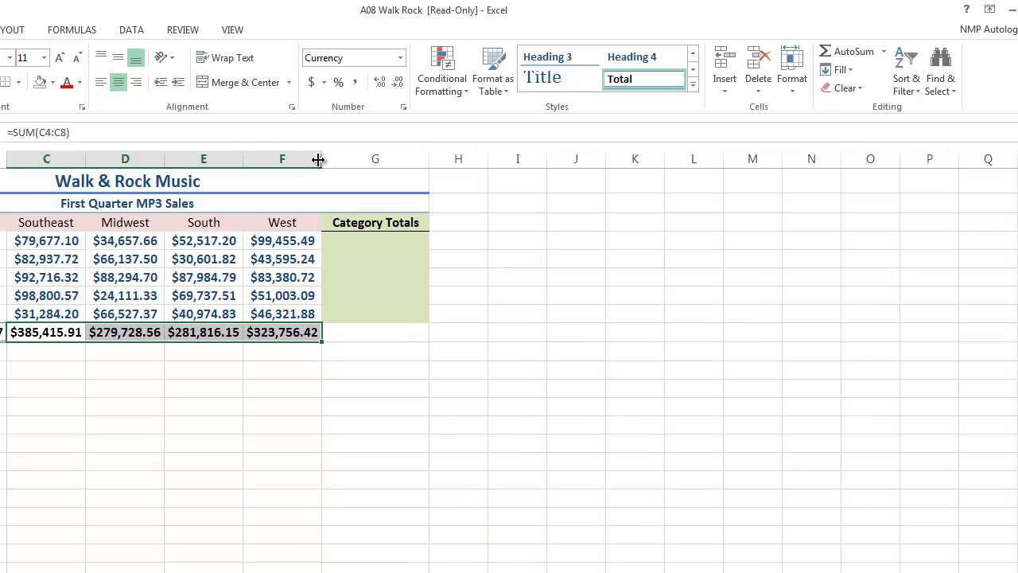
Total the Video row in G4 with an AutoSum of B4:F4, and fill the formula down to G8
click(412, 460)
click(390, 349)
click(357, 244)
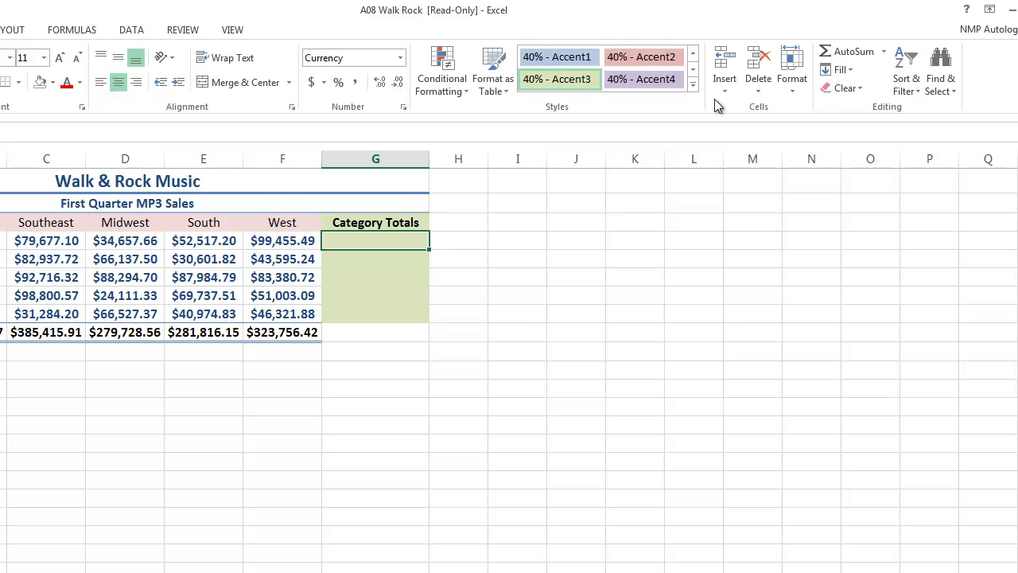
click(845, 52)
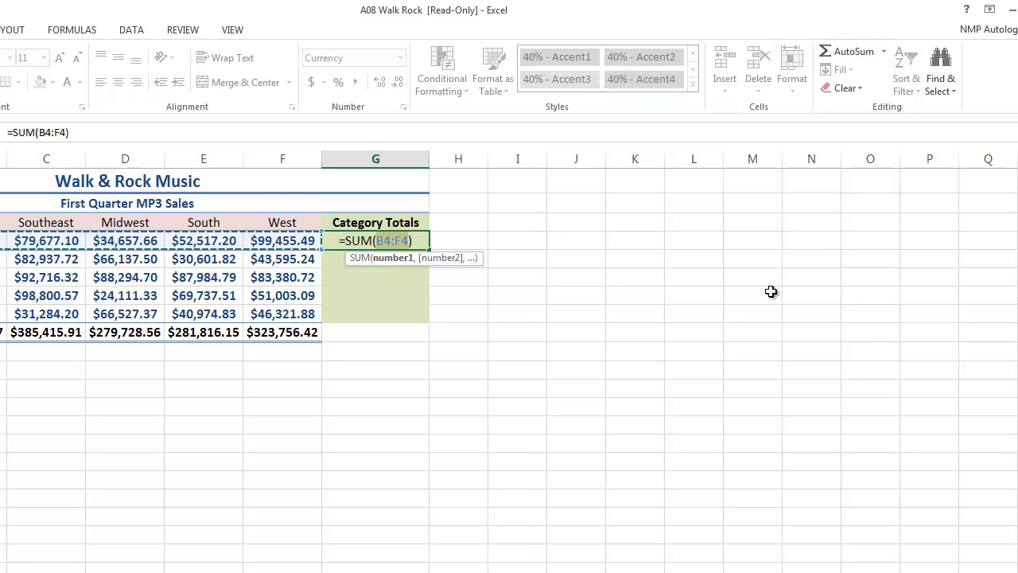
key(ctrl+Return)
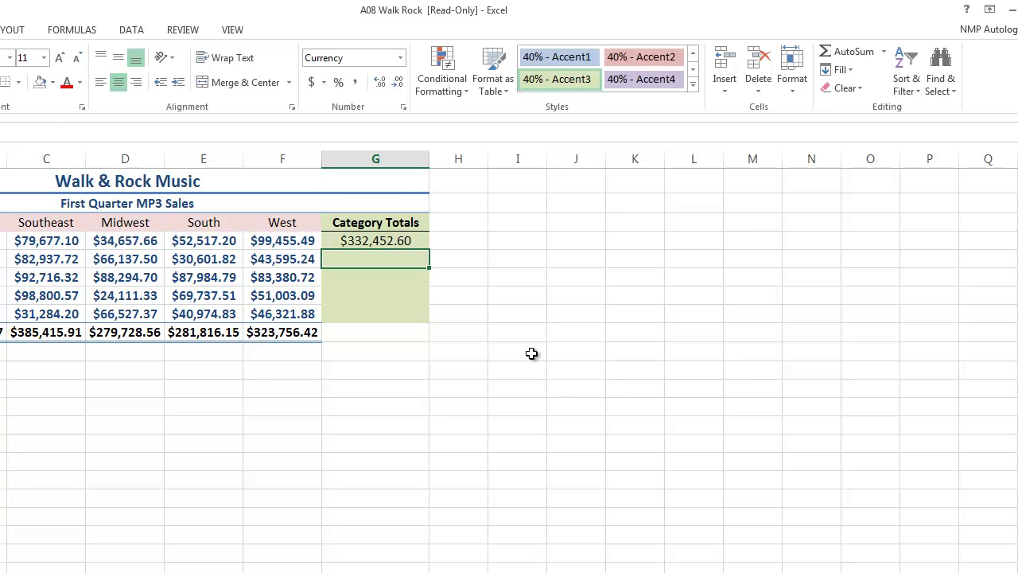
drag(430, 250, 419, 324)
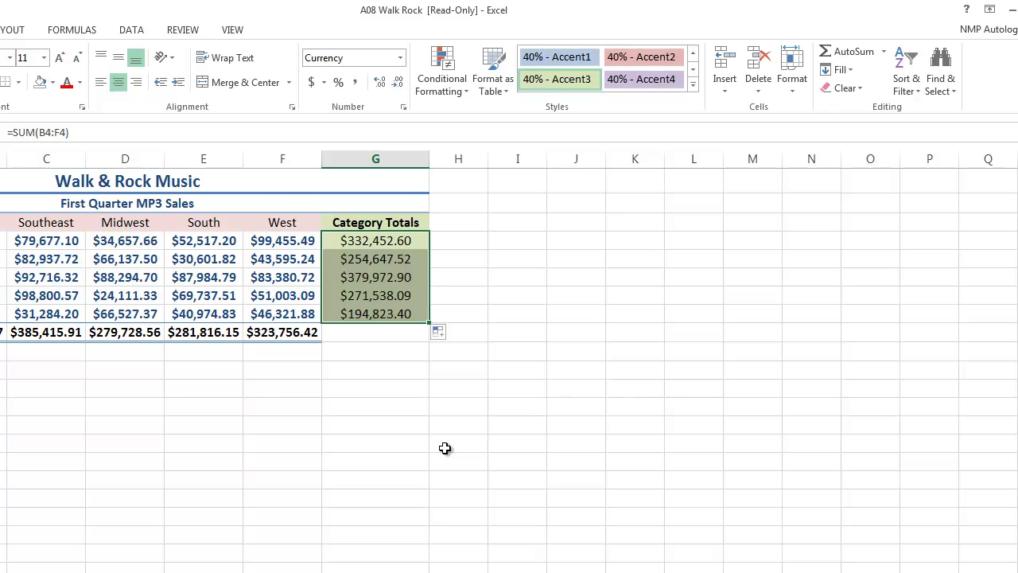
click(379, 418)
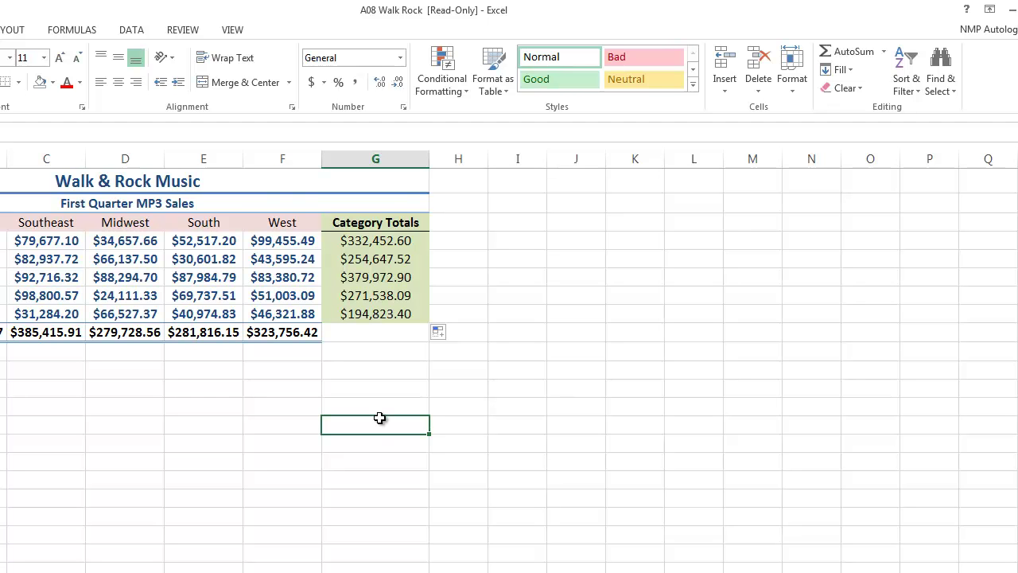
Toggle the sheet repeatedly between showing formulas and showing values to check the division and category totals, ending on values
click(54, 31)
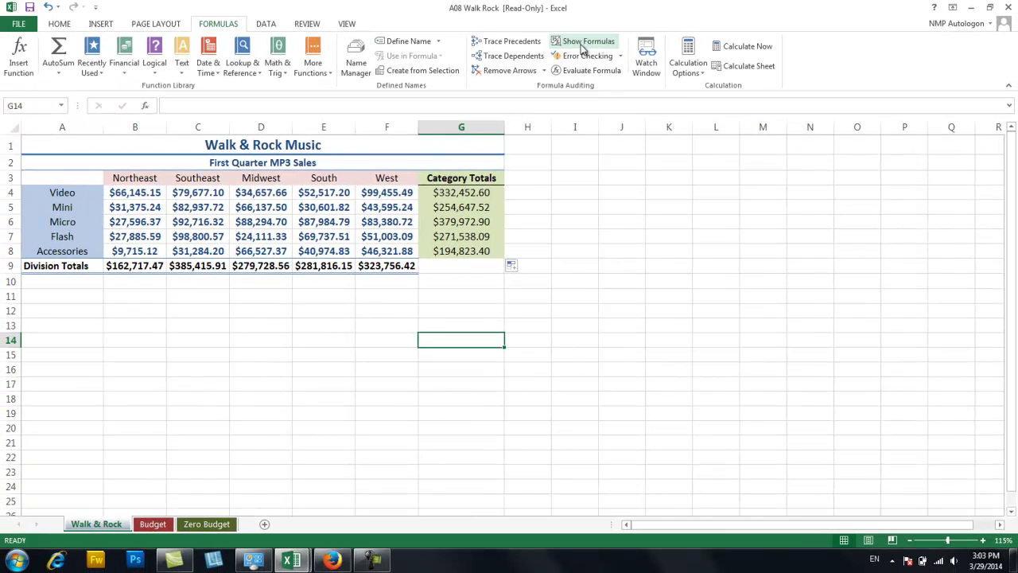
click(583, 44)
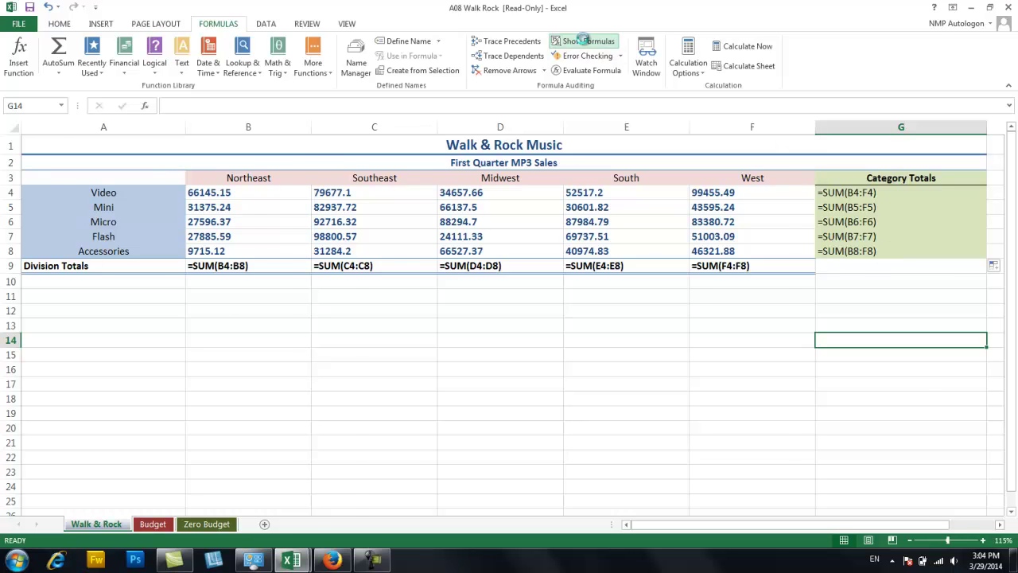
click(585, 44)
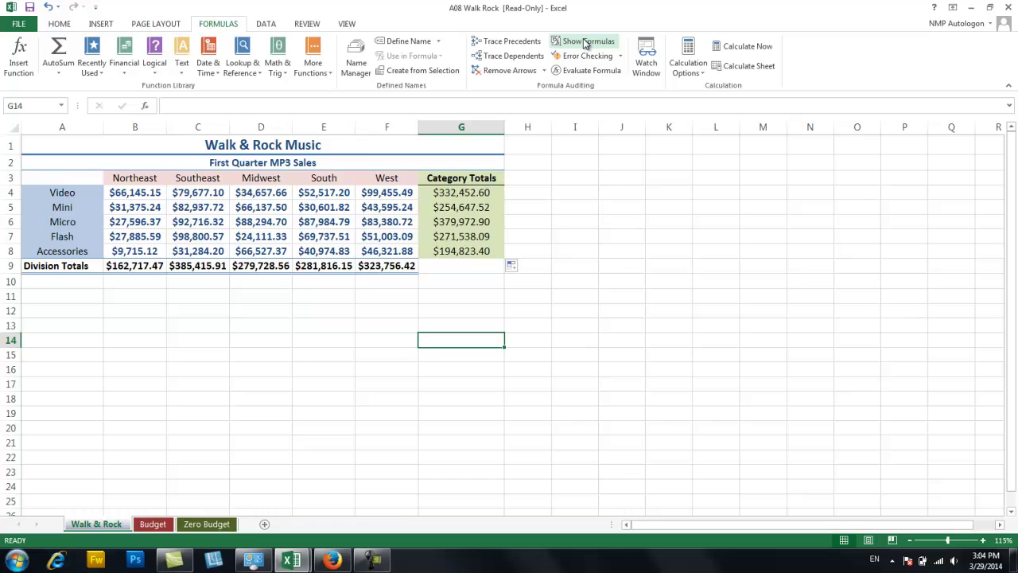
click(585, 43)
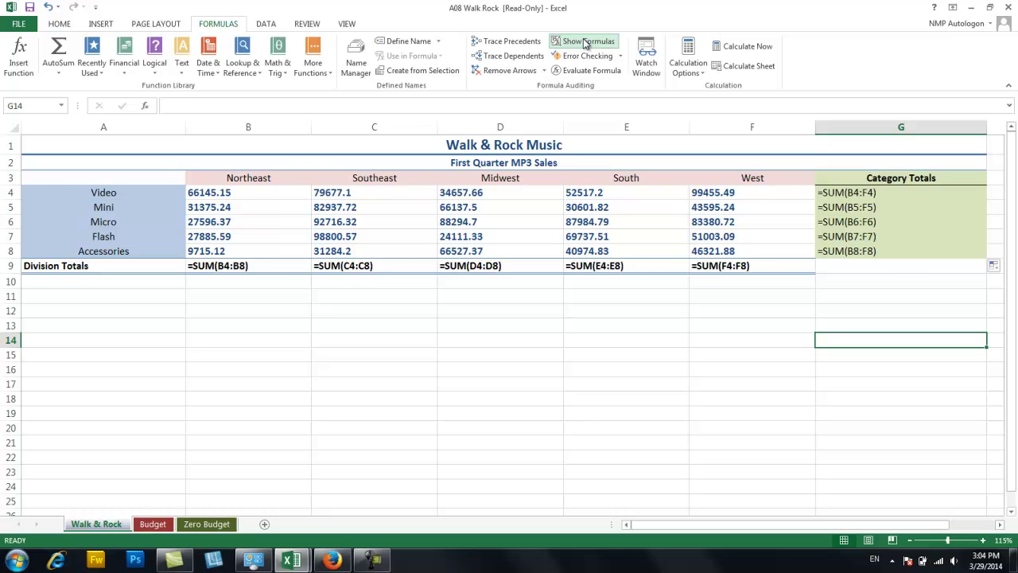
click(585, 43)
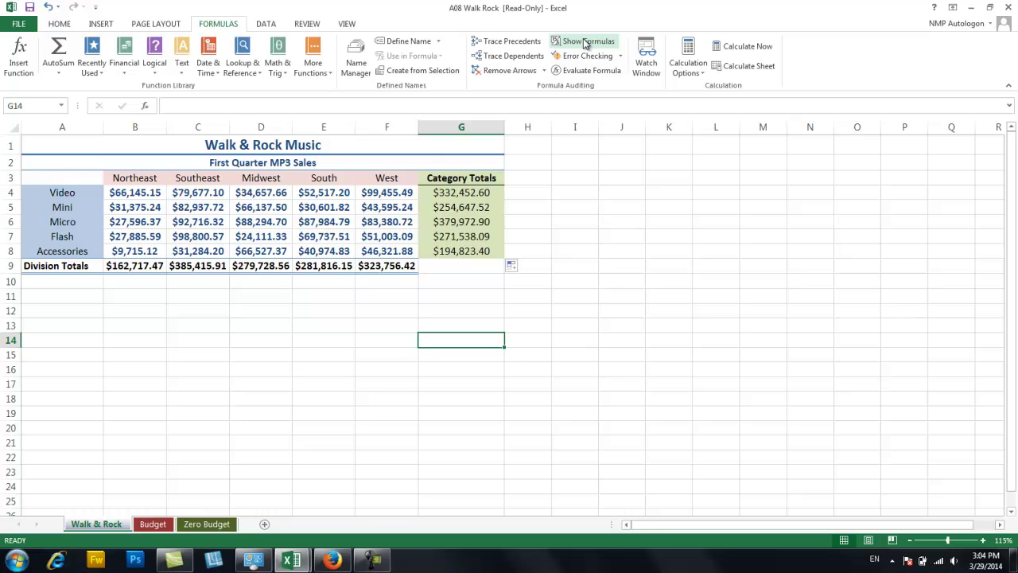
click(584, 44)
click(585, 44)
click(585, 44)
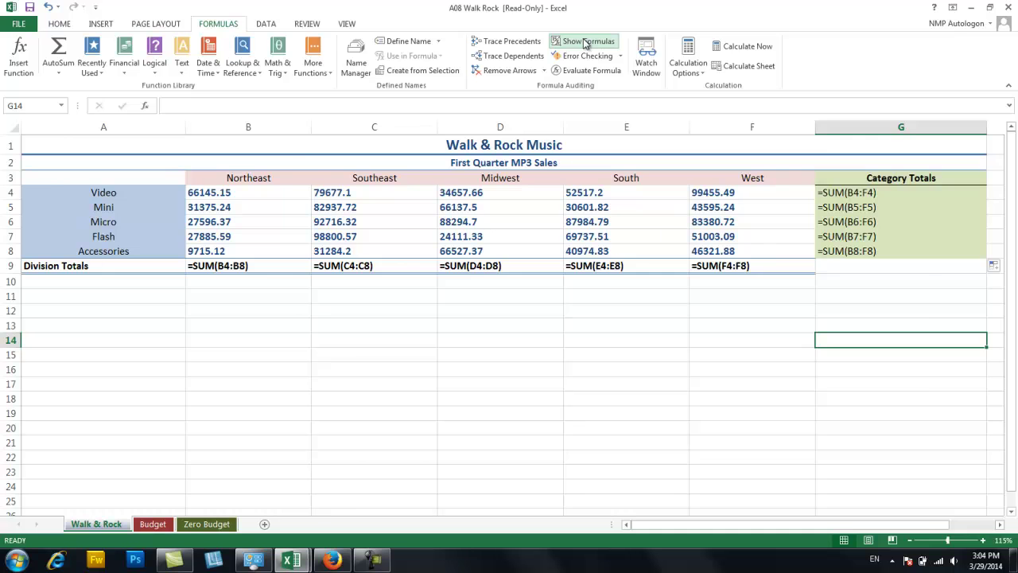
click(585, 44)
click(585, 44)
click(585, 43)
click(584, 43)
click(585, 44)
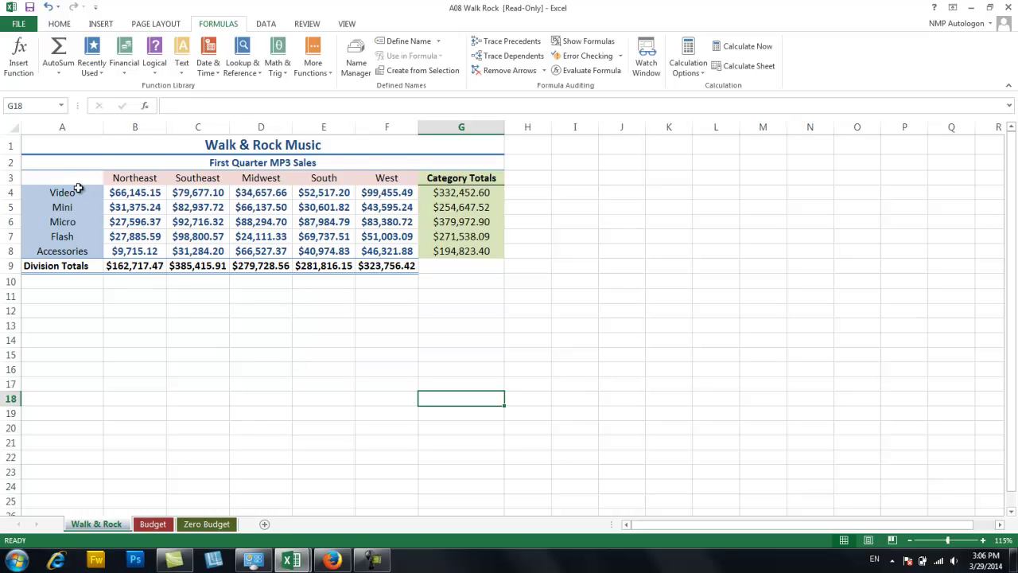
click(78, 177)
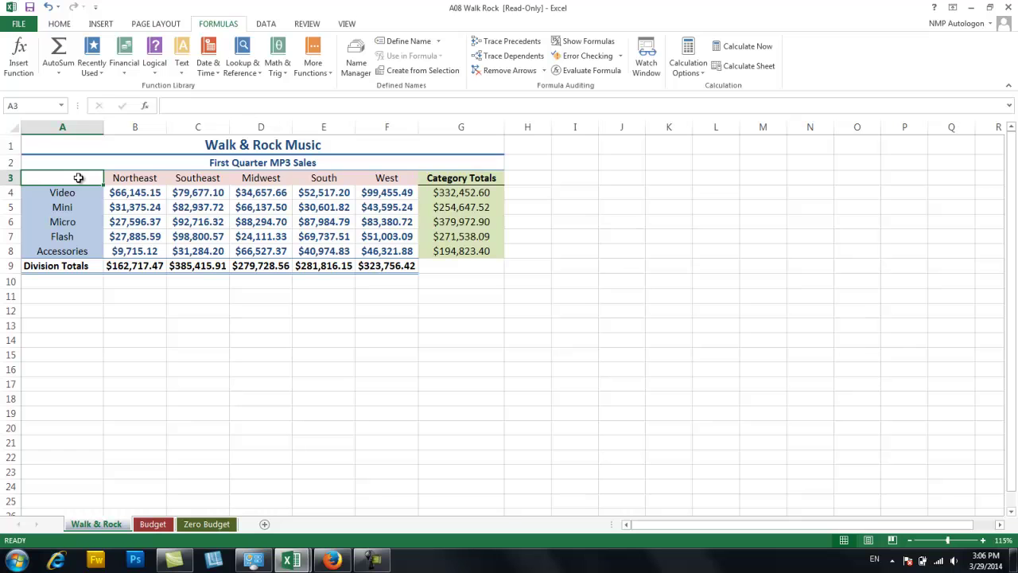
drag(79, 177, 381, 244)
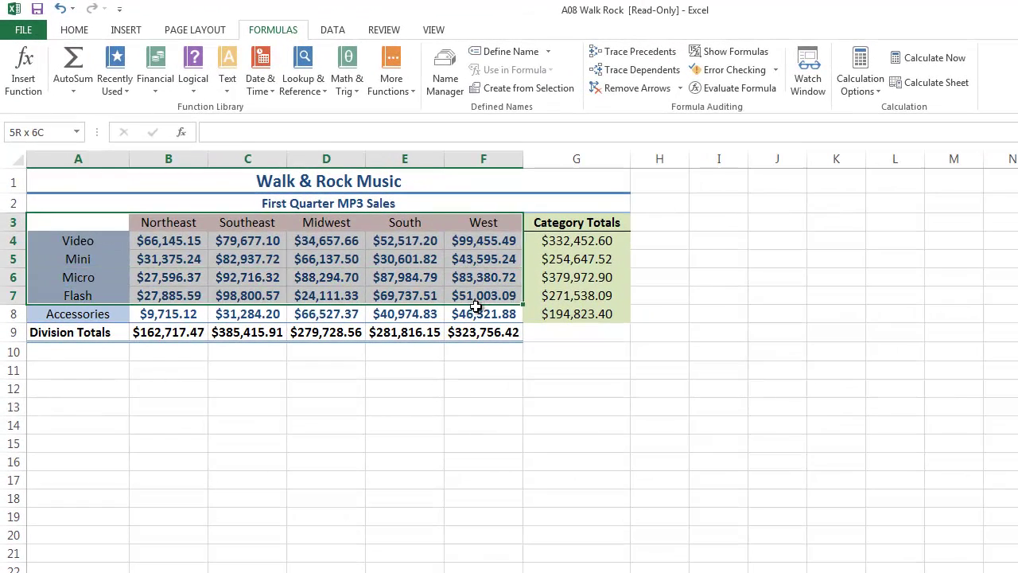
drag(476, 306, 477, 311)
click(478, 312)
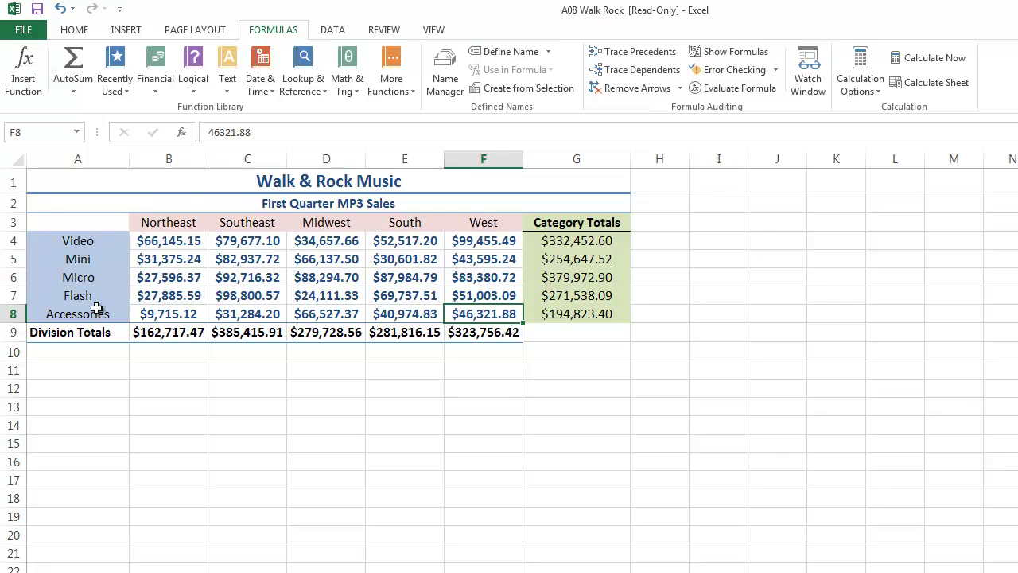
Insert a recommended clustered column chart of A3:F8 with the divisions on the axis, and place it beside the table starting at column H
drag(69, 225, 452, 315)
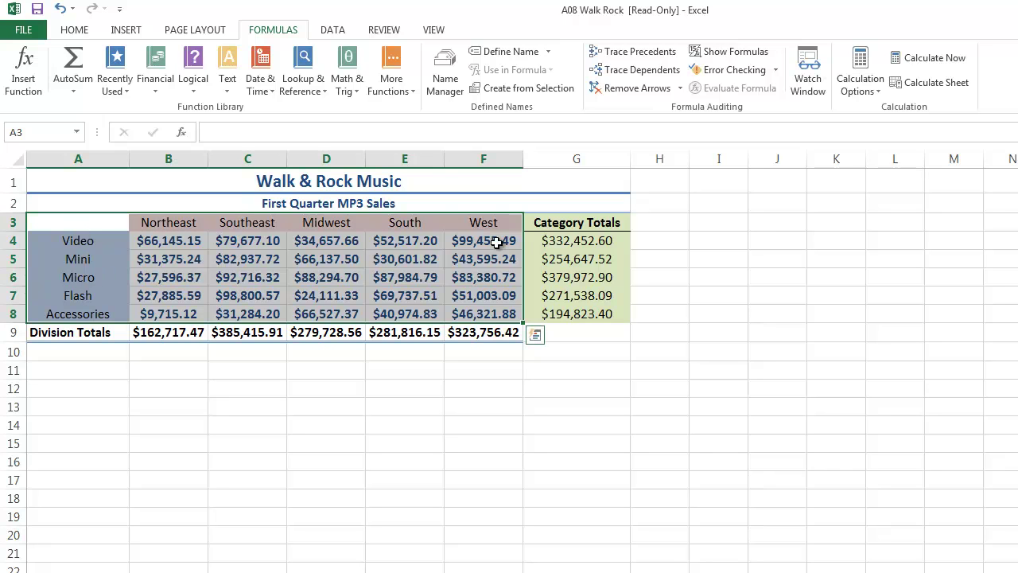
click(124, 32)
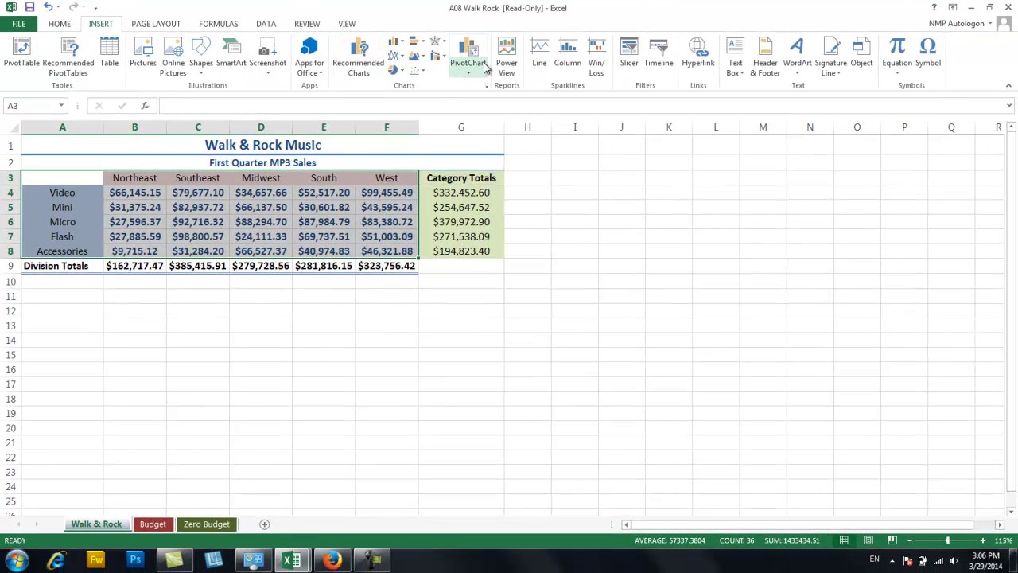
click(359, 63)
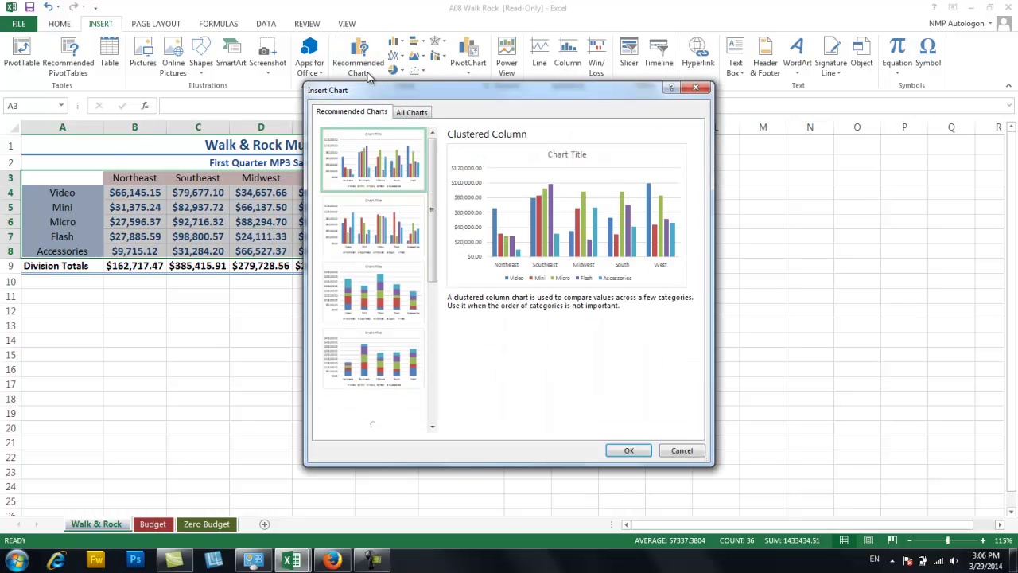
click(381, 248)
click(377, 286)
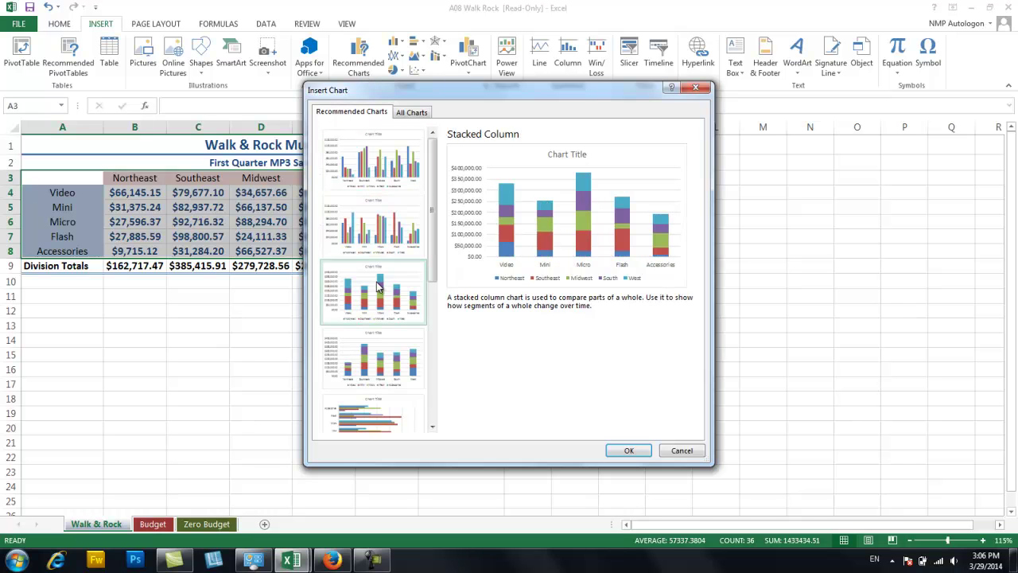
click(396, 366)
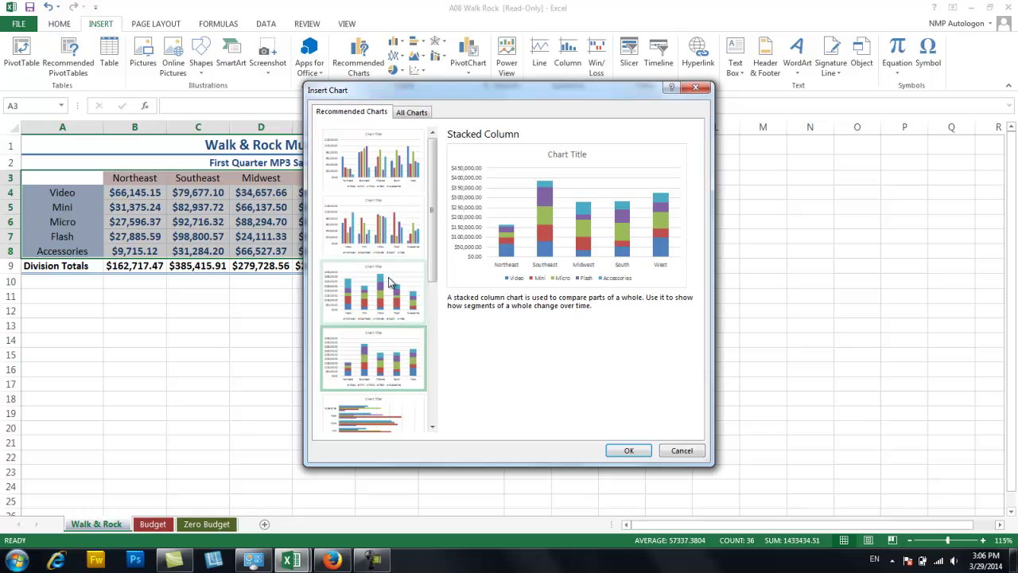
click(380, 168)
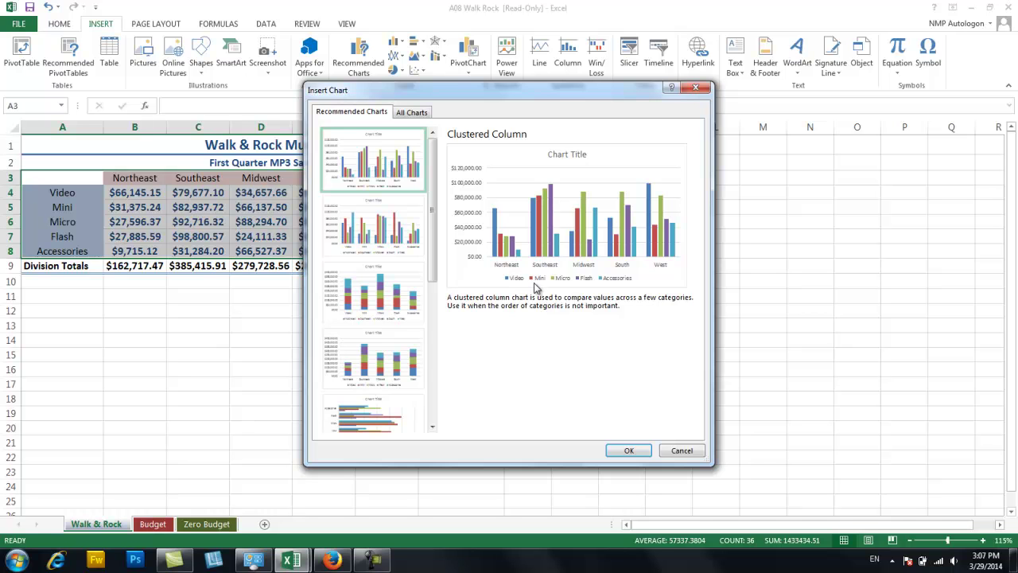
click(643, 453)
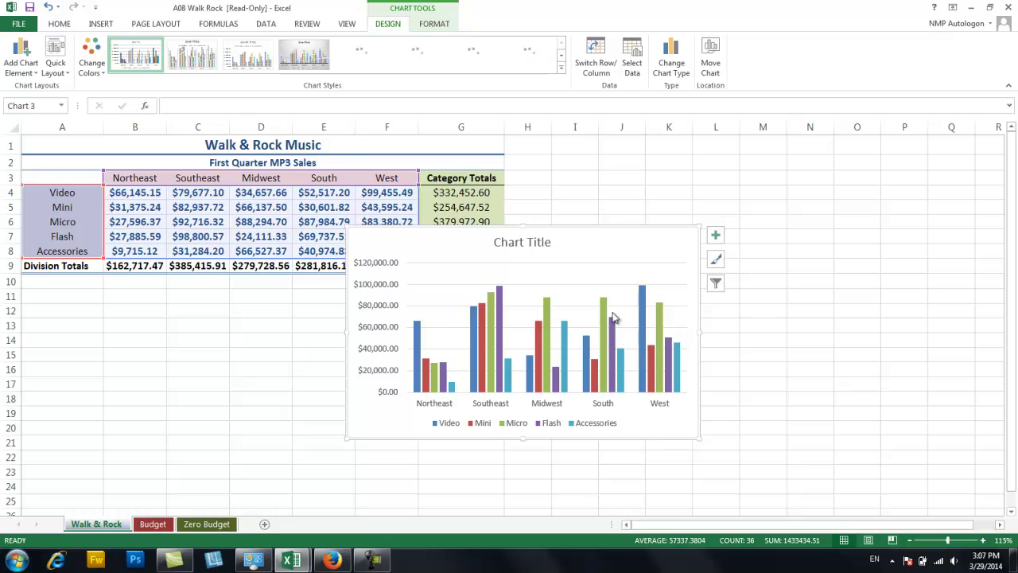
mouse_move(612, 229)
mouse_down()
mouse_move(768, 205)
mouse_move(845, 170)
mouse_move(770, 160)
mouse_up()
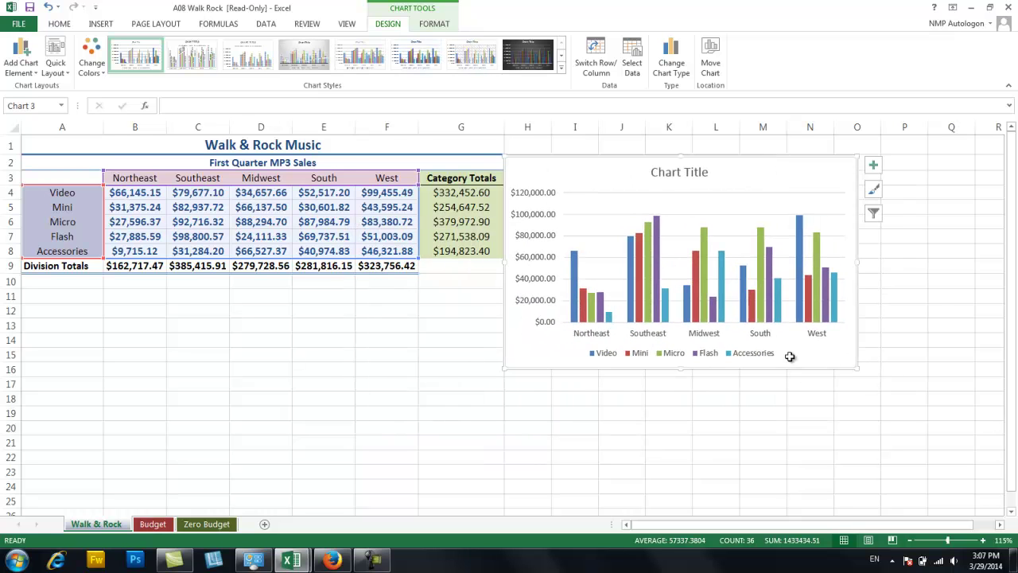
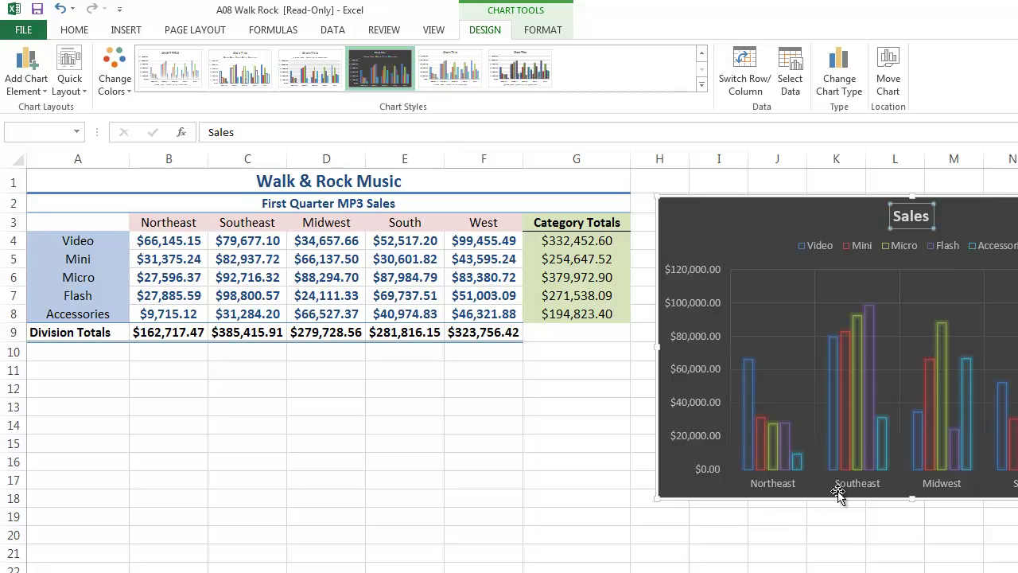
Swap the Sales chart's rows and columns, and recolour its series with the monochromatic purple palette
click(736, 82)
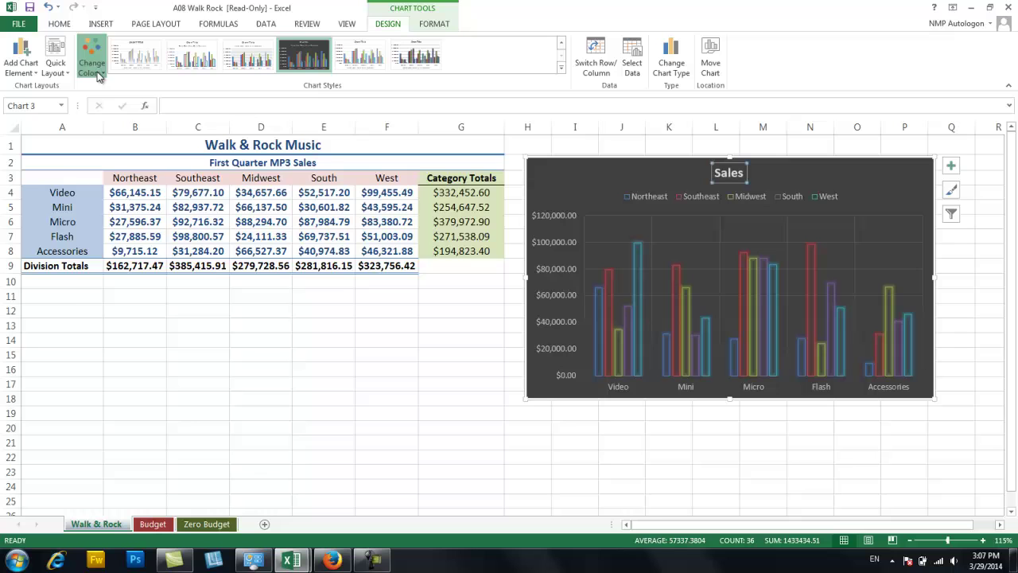
click(120, 89)
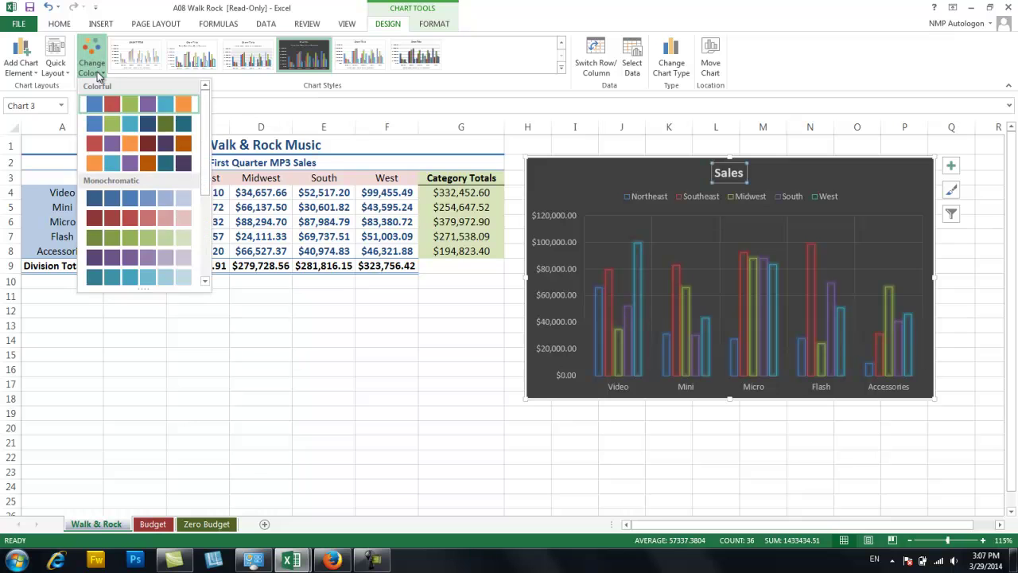
click(175, 255)
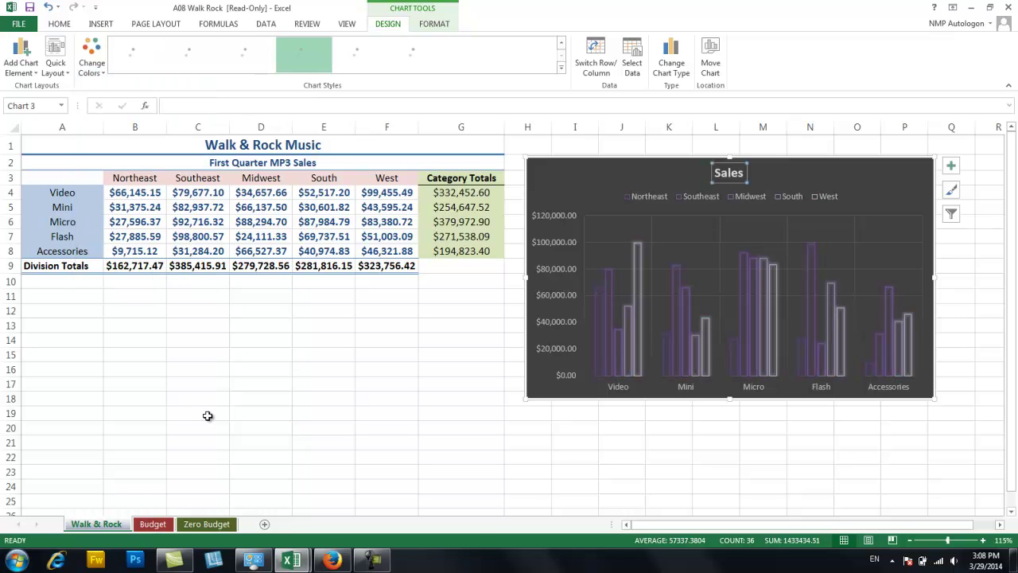
Keep the Sales chart's title above the chart and place its legend at the bottom
click(53, 64)
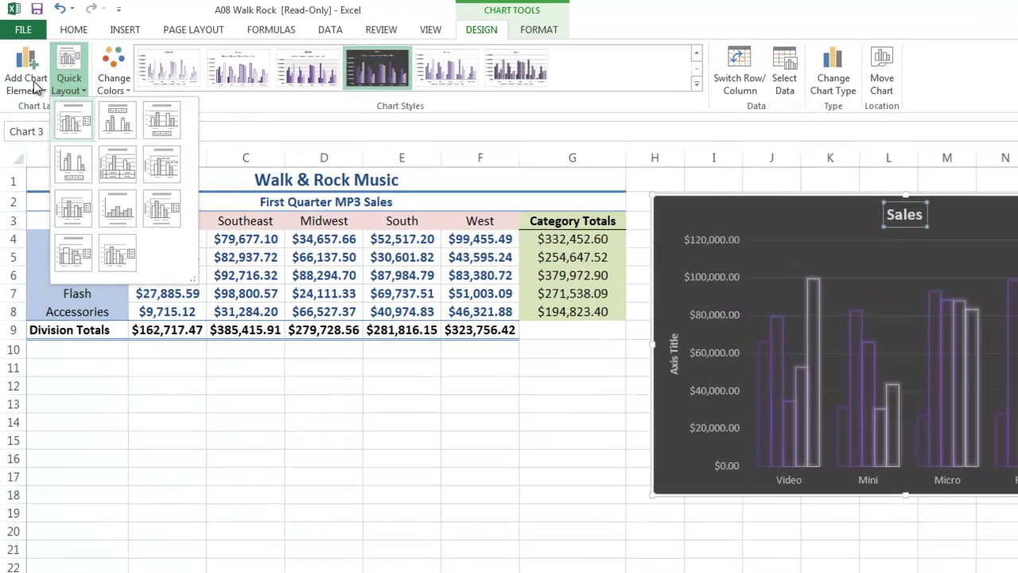
click(65, 105)
click(23, 66)
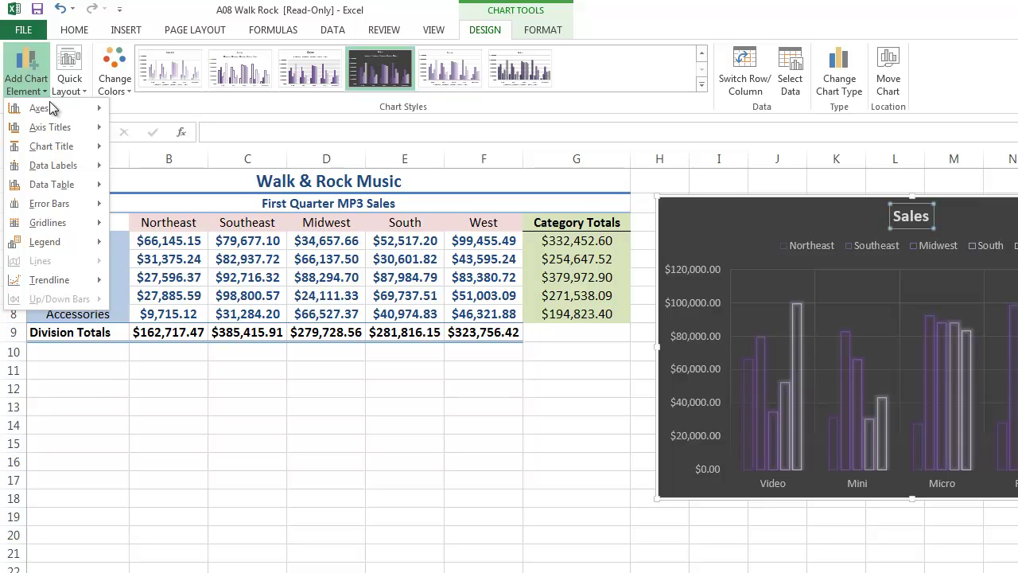
mouse_move(73, 151)
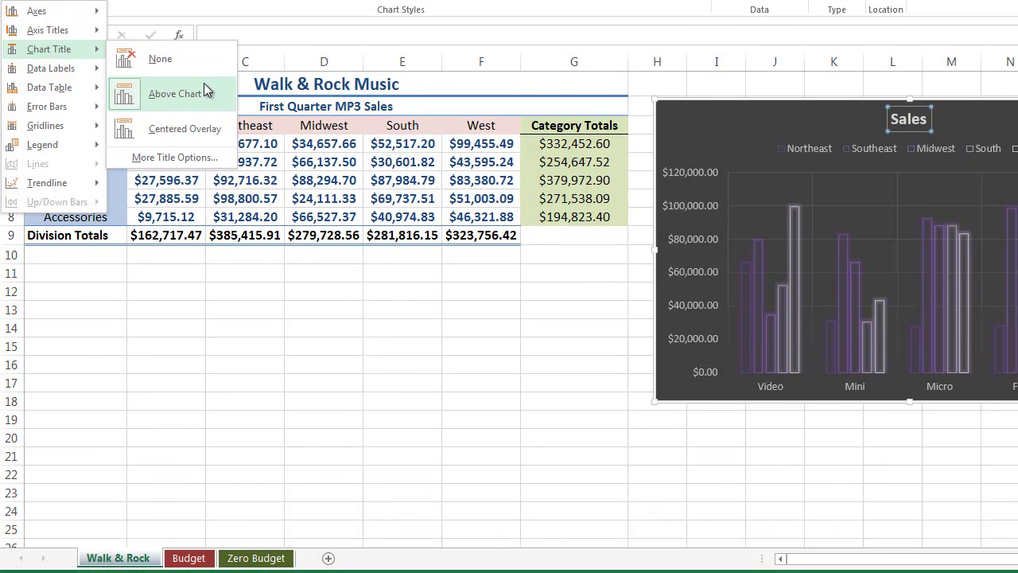
click(203, 89)
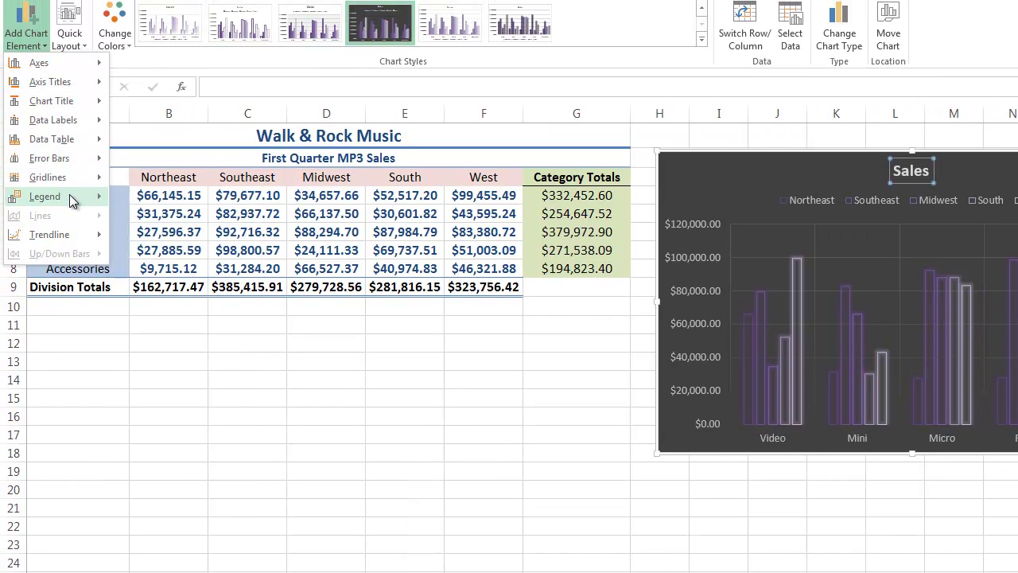
mouse_move(66, 150)
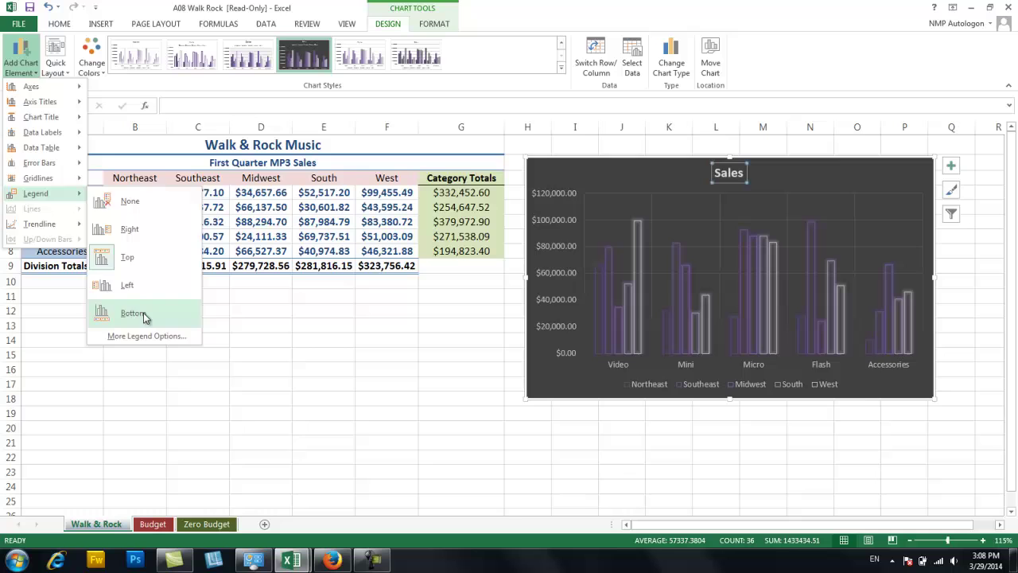
click(179, 345)
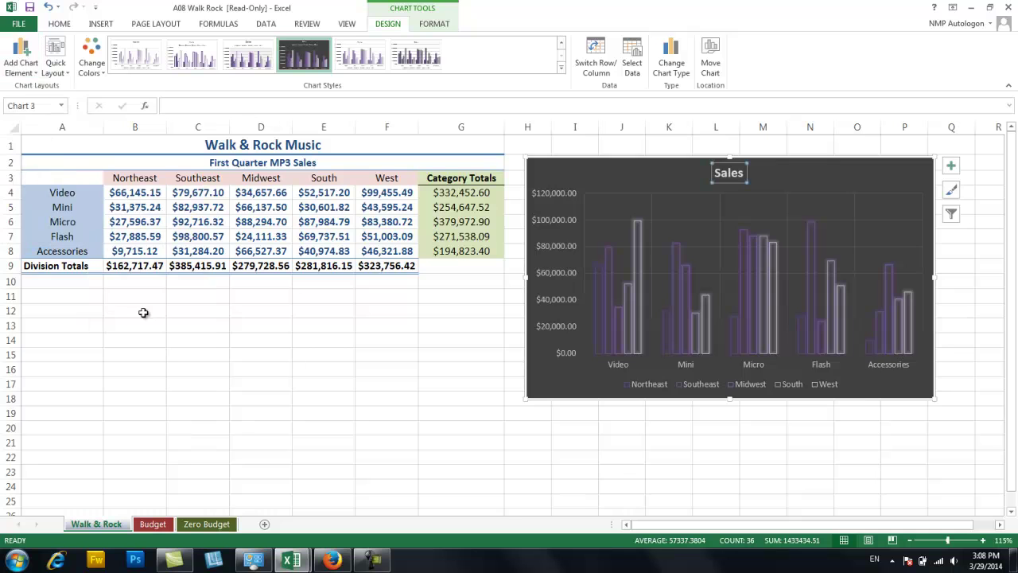
click(21, 56)
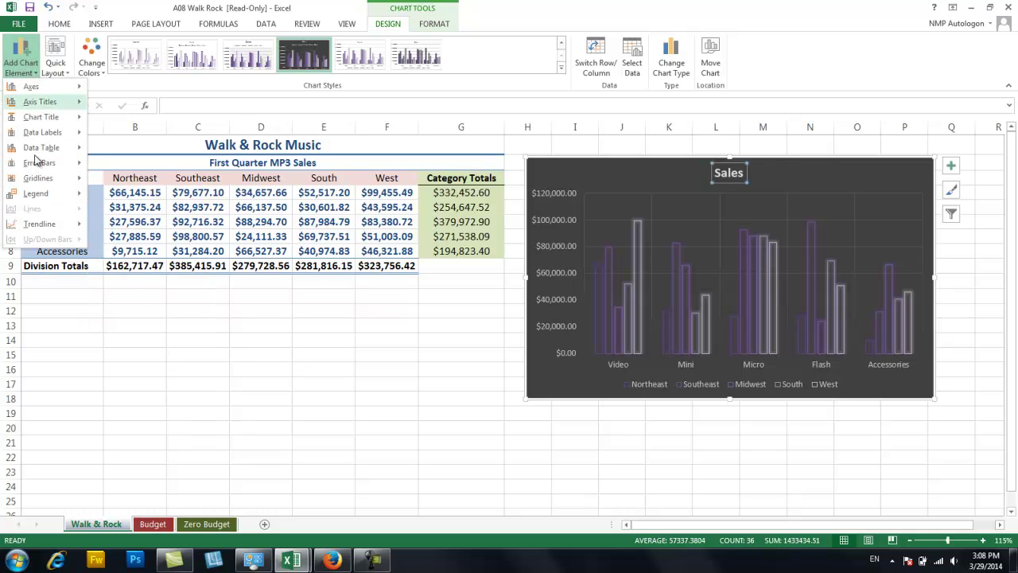
mouse_move(35, 193)
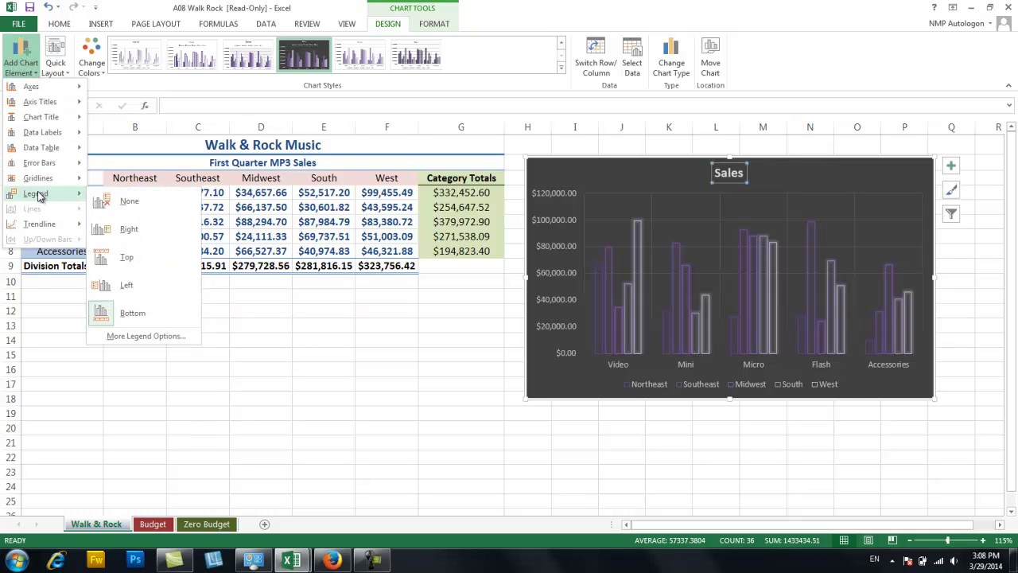
click(876, 179)
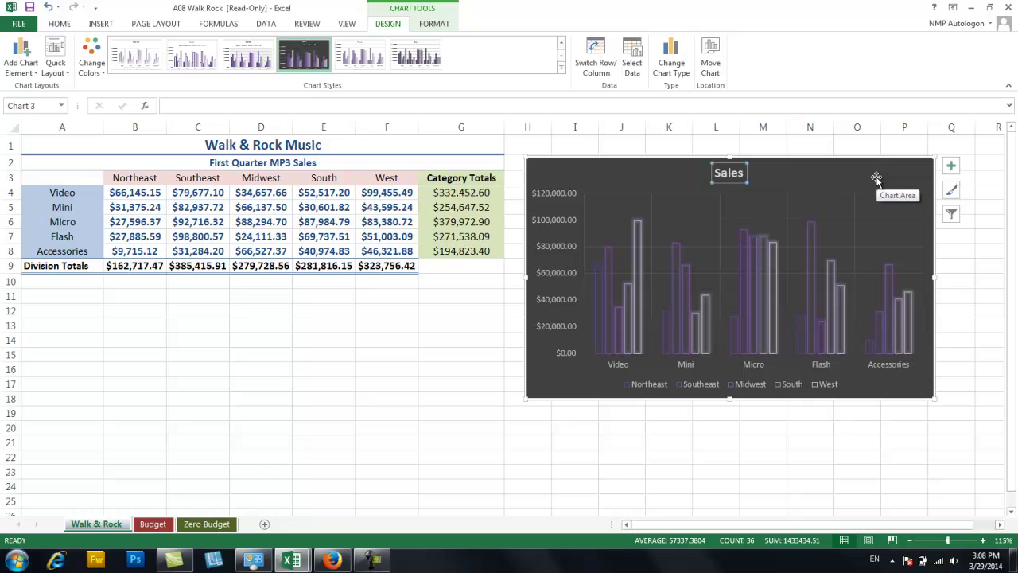
Insert a clustered column chart of the whole table A3:G9, including the division and category totals
click(462, 265)
drag(74, 177, 450, 274)
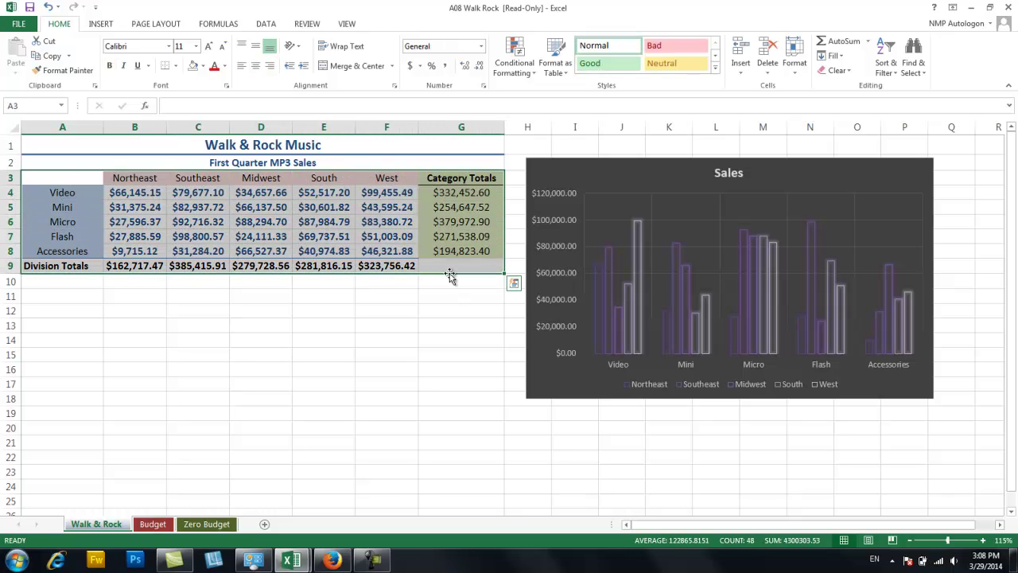
click(97, 25)
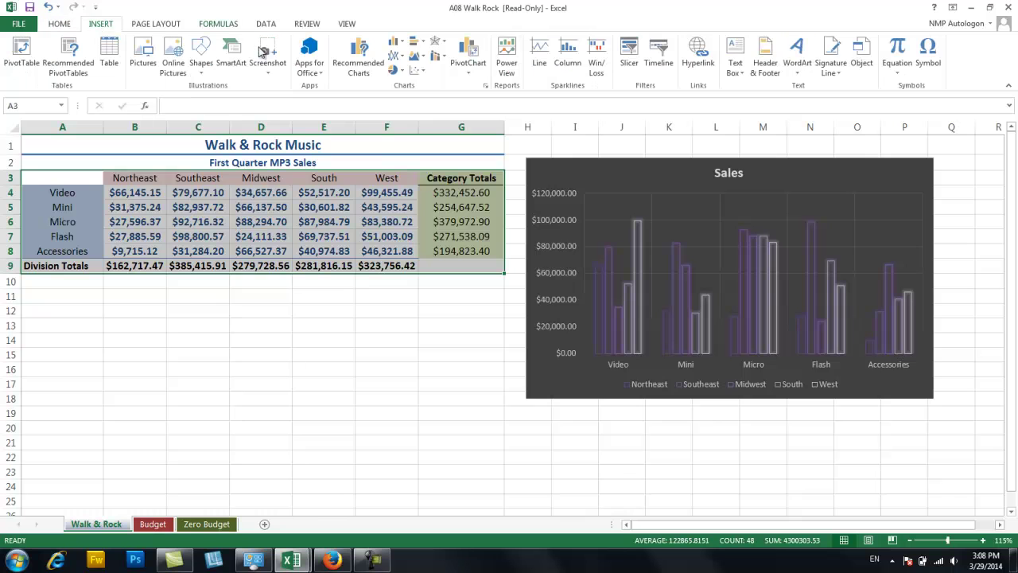
click(368, 62)
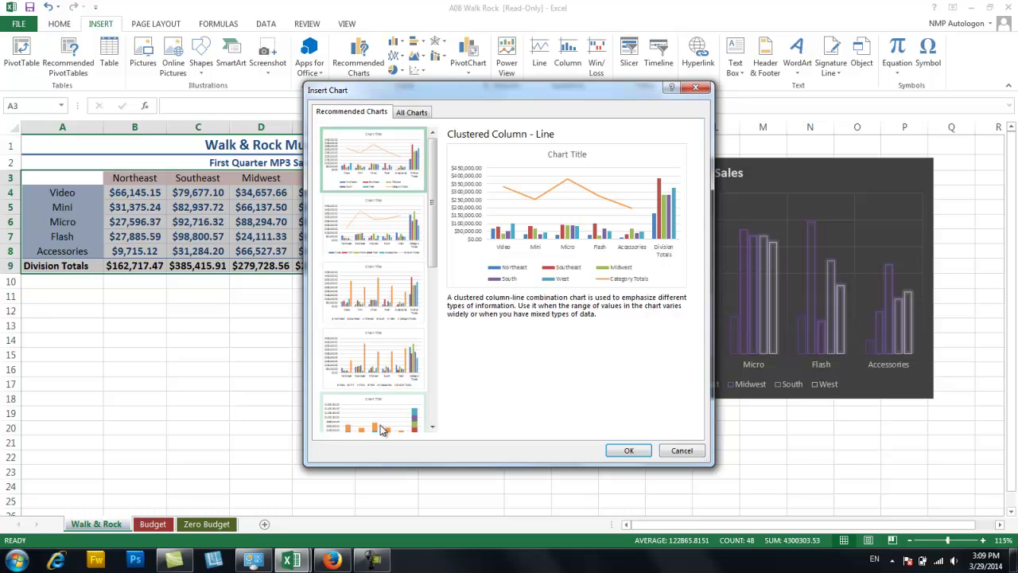
click(407, 113)
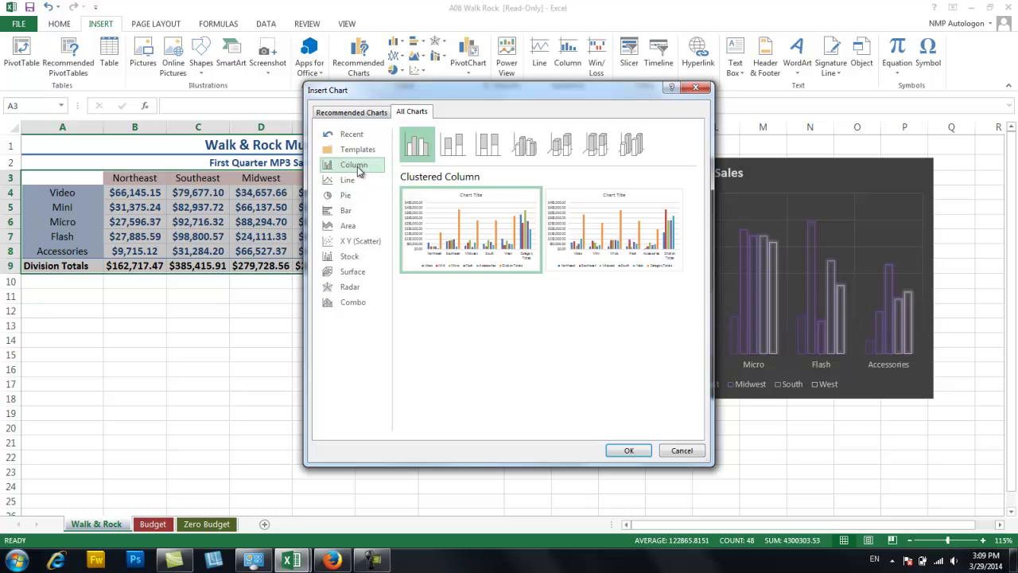
mouse_move(490, 217)
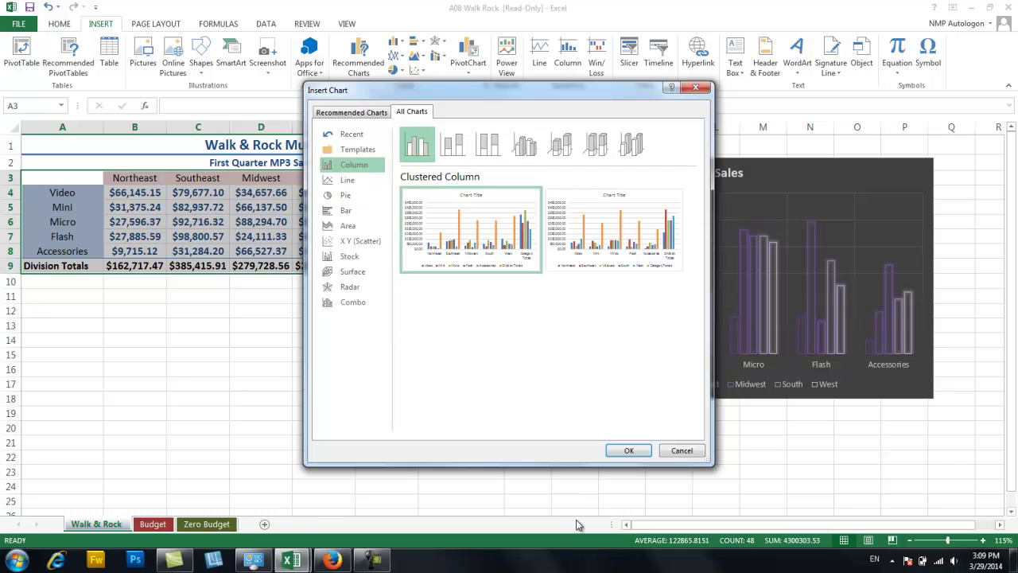
click(627, 450)
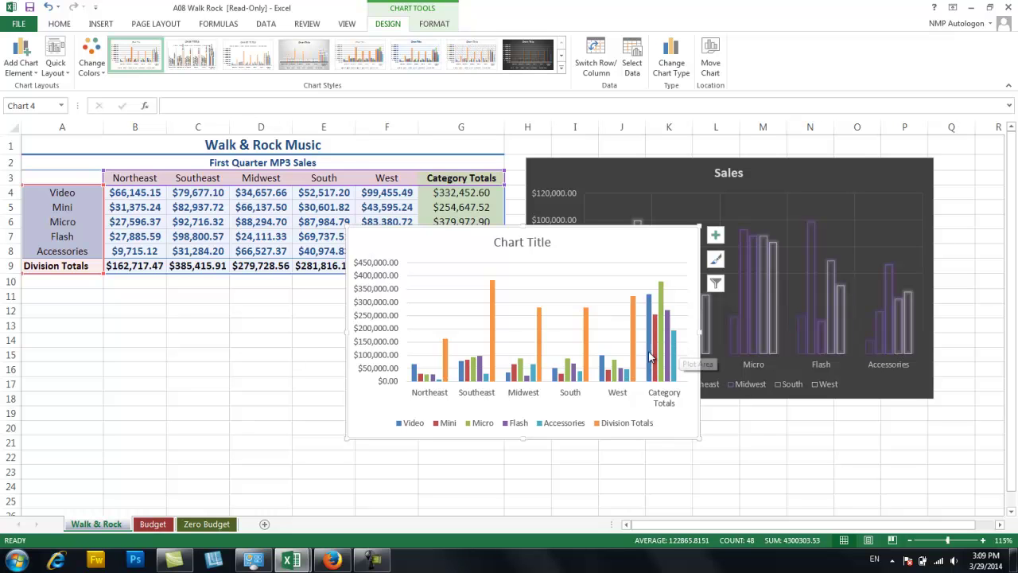
Move the new chart below the sales table and shrink its data range to A3:F8, leaving out both totals
mouse_move(675, 360)
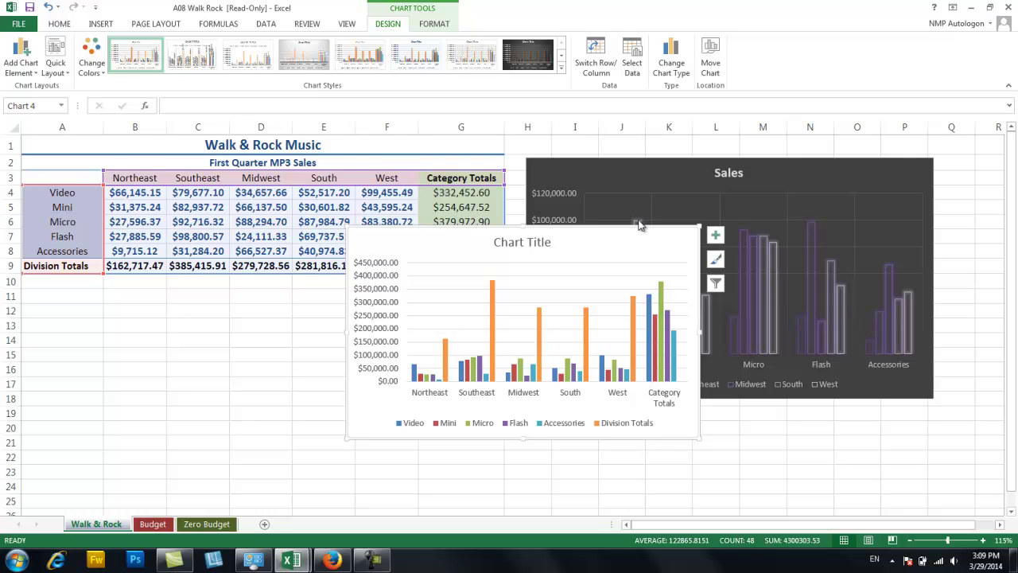
drag(636, 227, 399, 296)
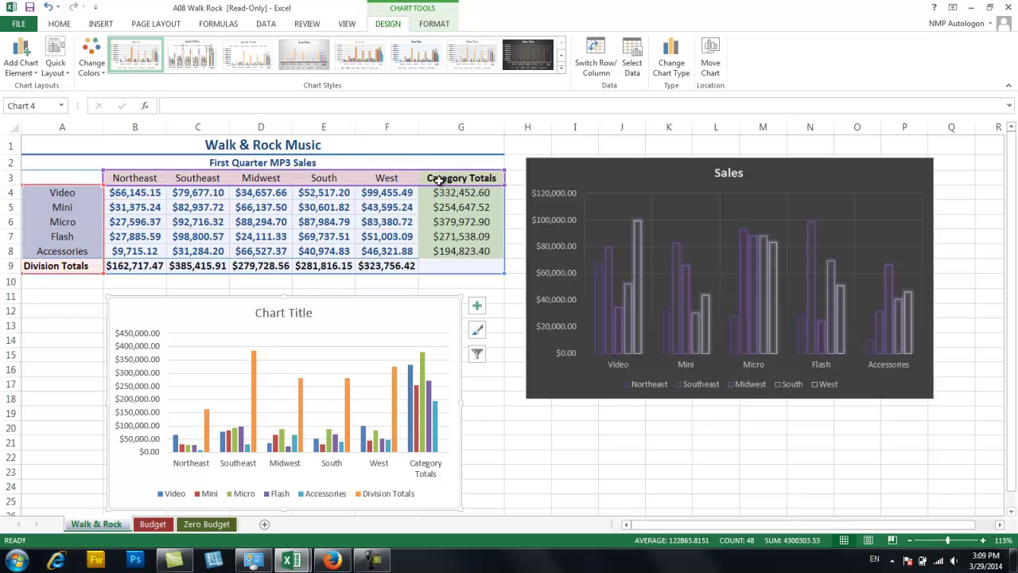
drag(506, 273, 414, 253)
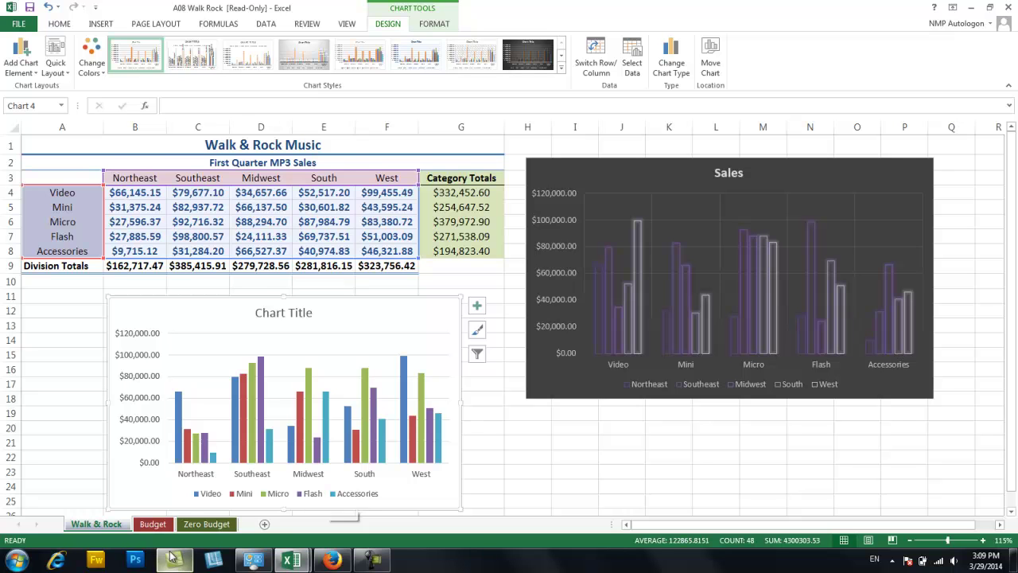
On the Budget sheet, insert a pie chart of the expense names A8:A12 and their monthly amounts C8:C12
click(159, 525)
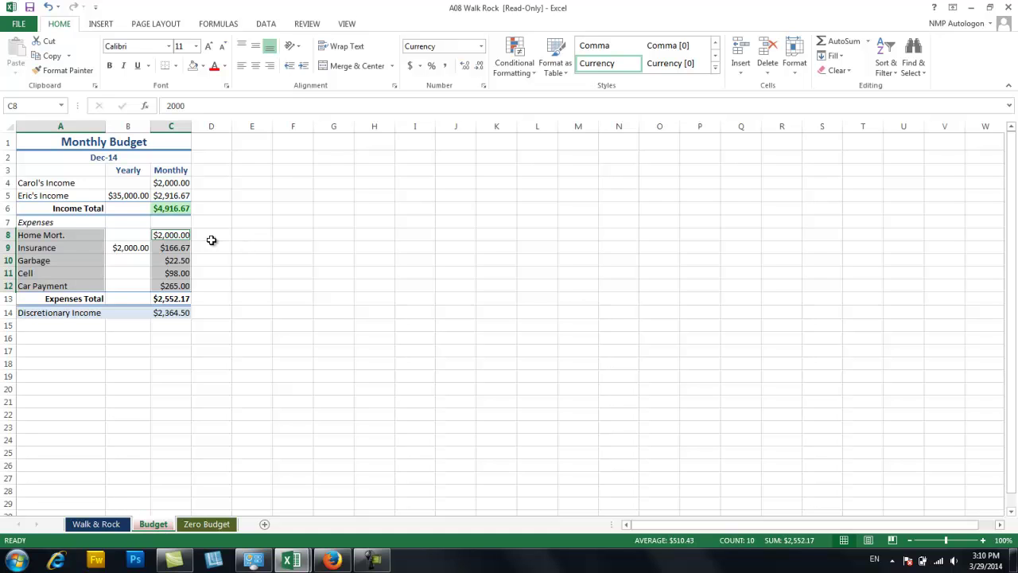
click(73, 238)
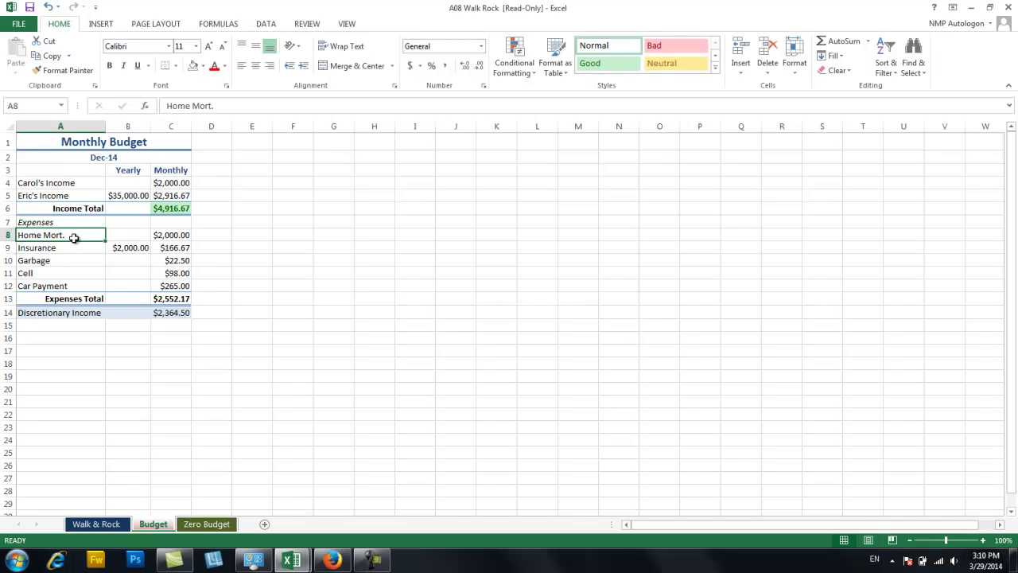
drag(75, 236, 69, 288)
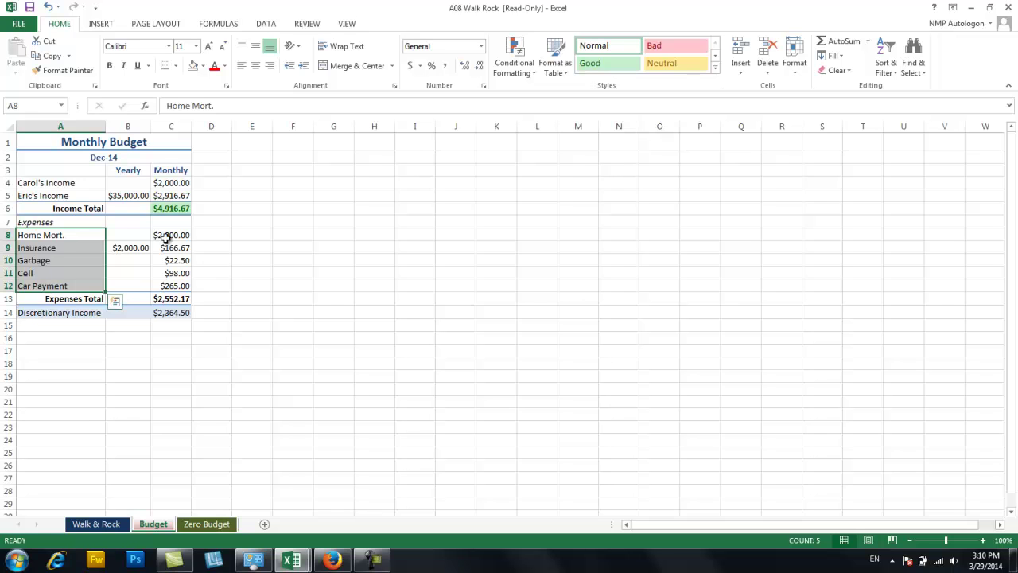
drag(166, 236, 172, 286)
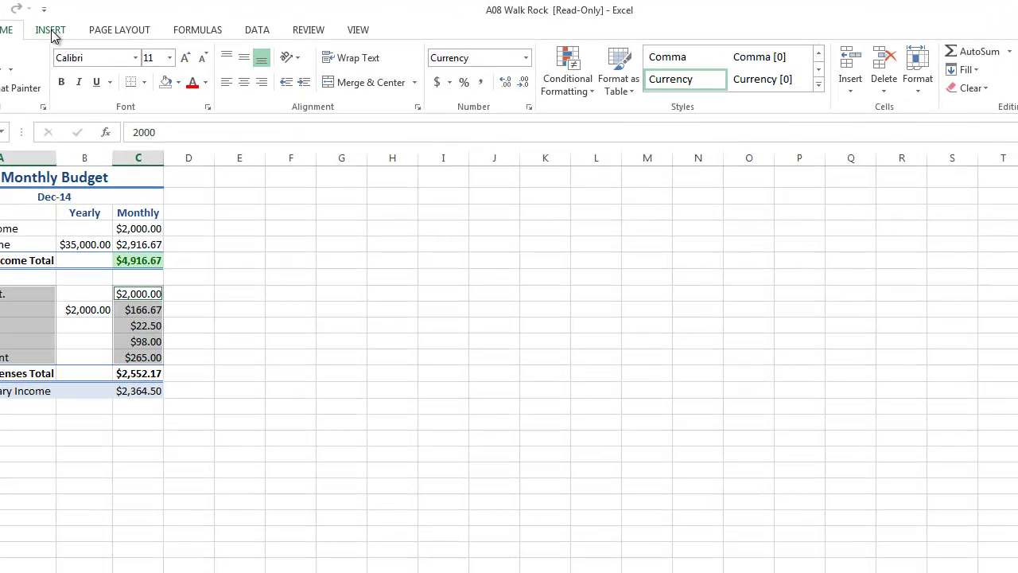
click(50, 32)
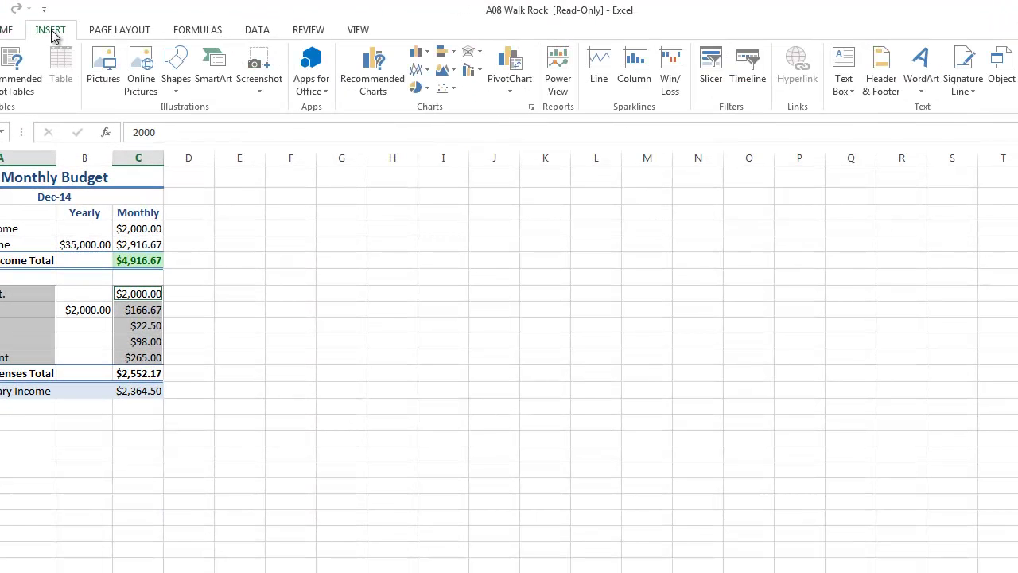
click(359, 86)
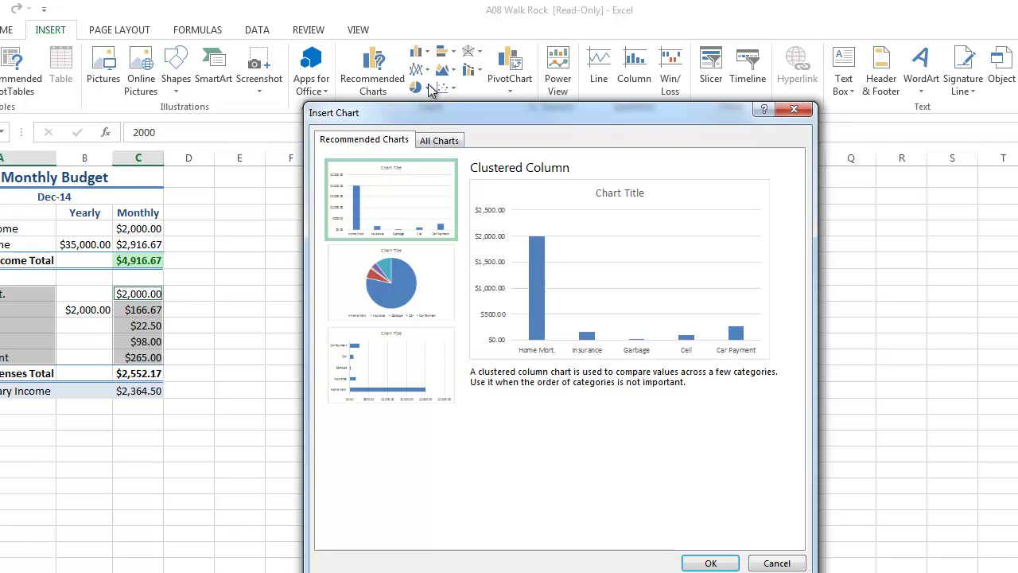
click(390, 282)
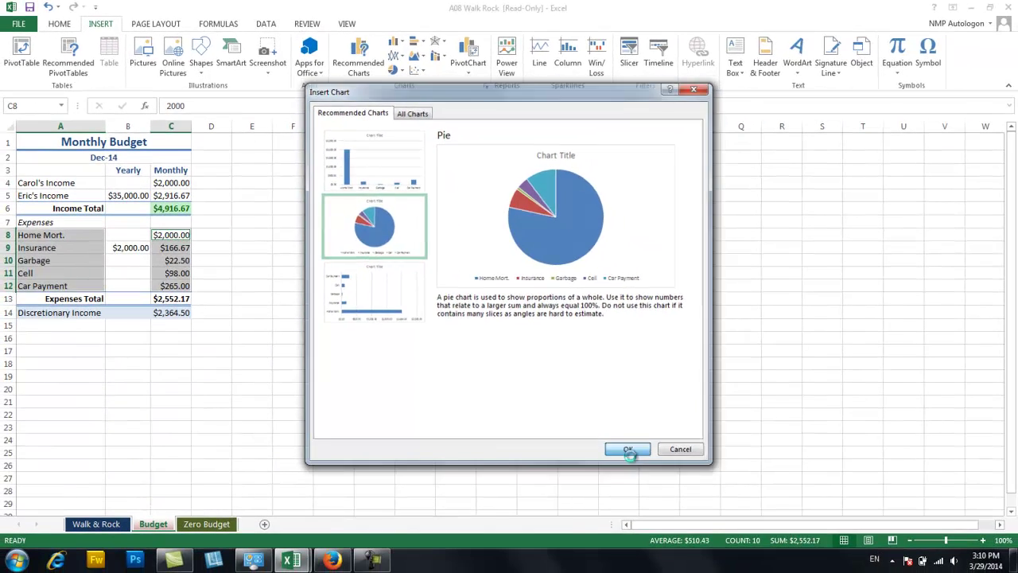
click(708, 561)
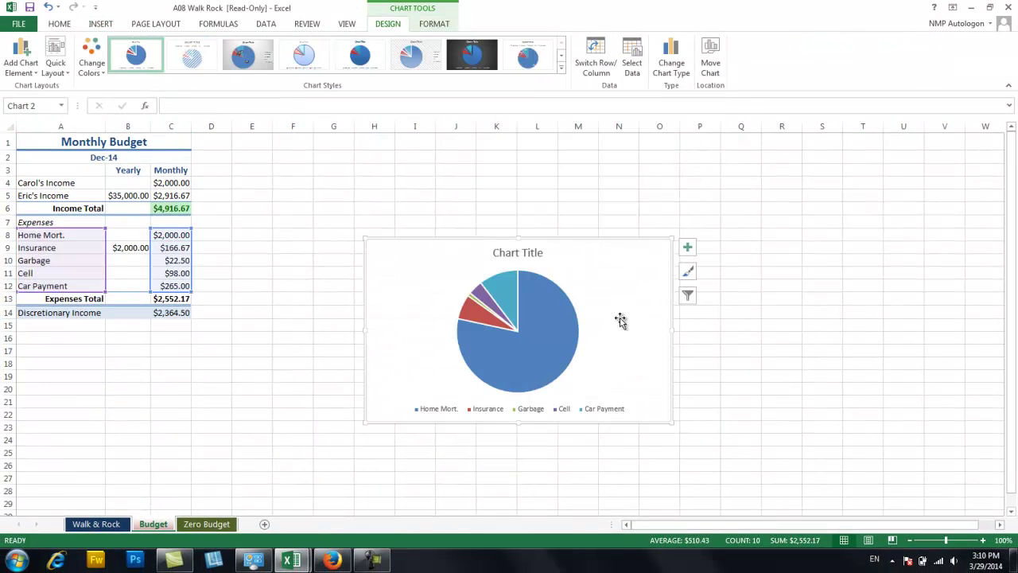
Apply chart Style 7 to the pie chart and enlarge it up to row 1, beside the budget table
click(561, 72)
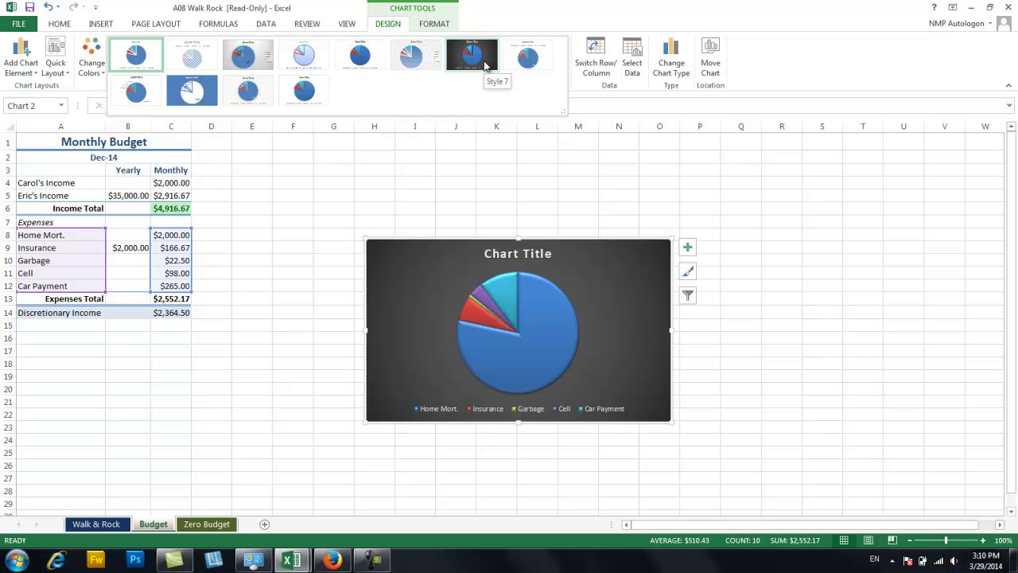
click(485, 64)
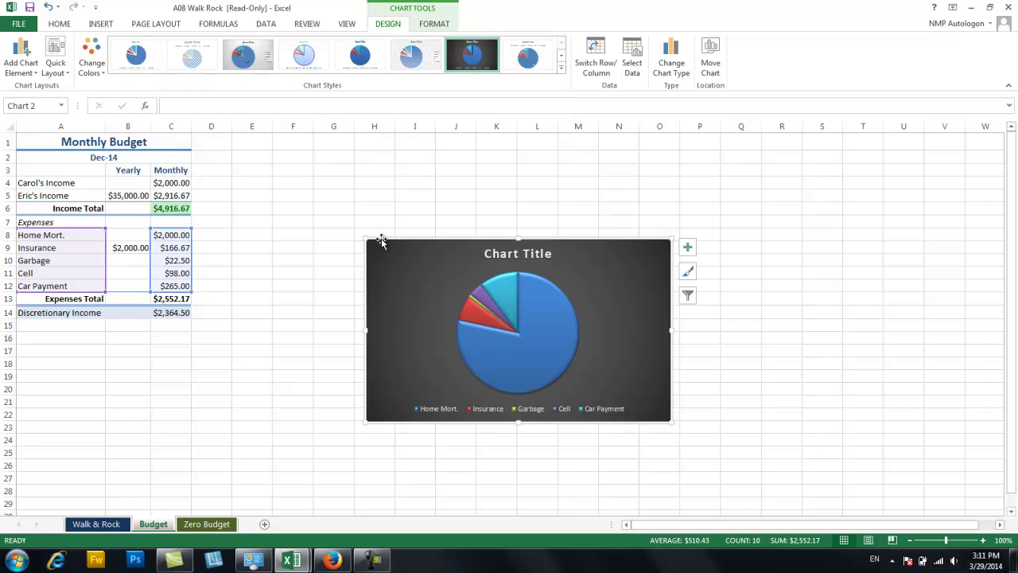
drag(365, 239, 236, 144)
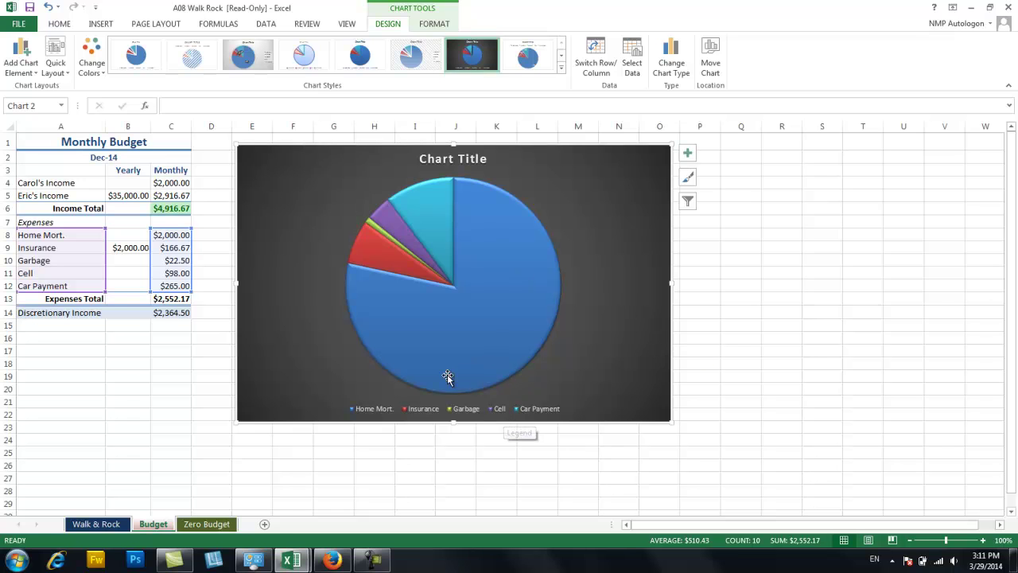
Add data labels to the pie slices showing category name and percentage instead of the value
click(27, 62)
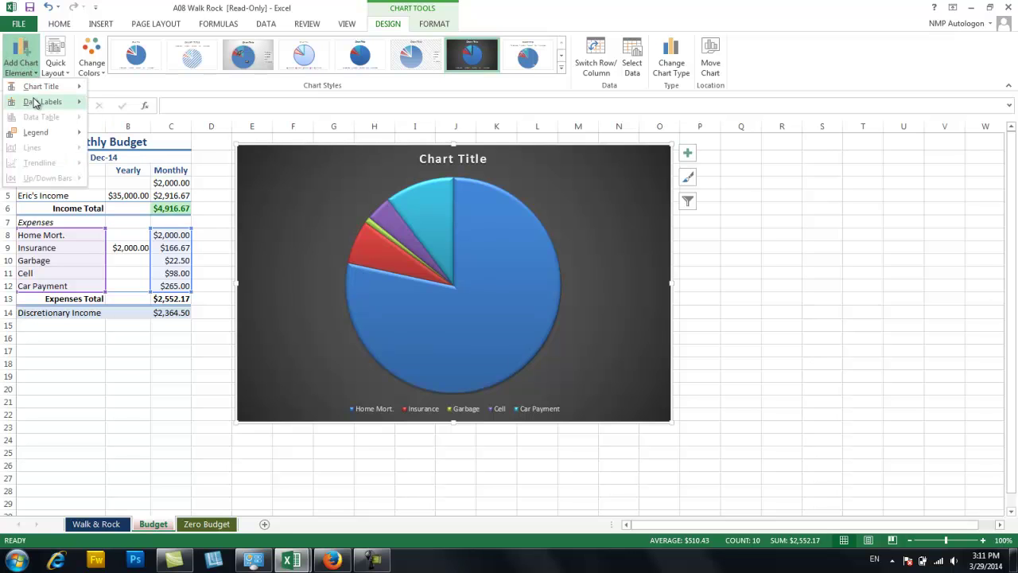
mouse_move(40, 102)
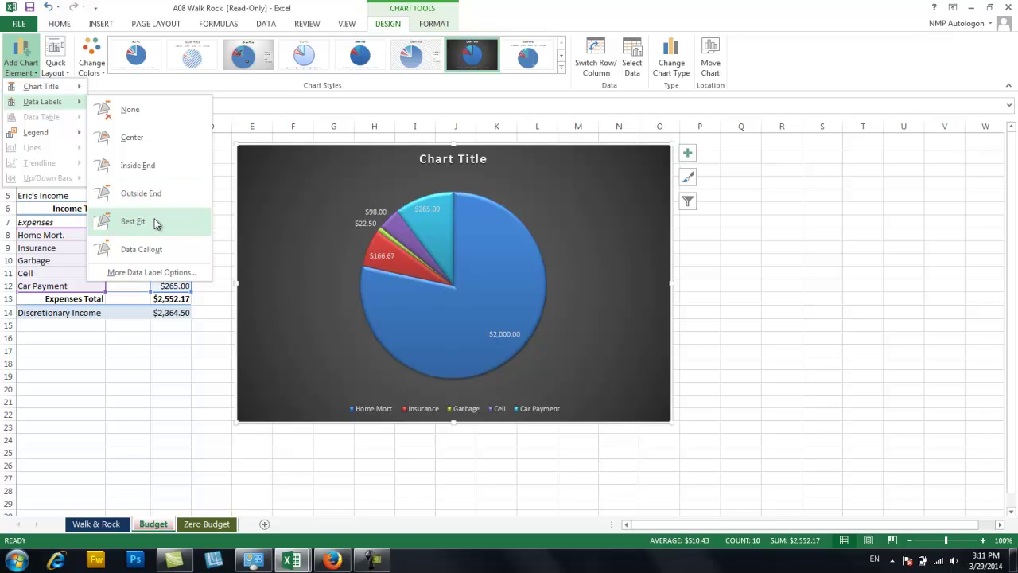
click(149, 272)
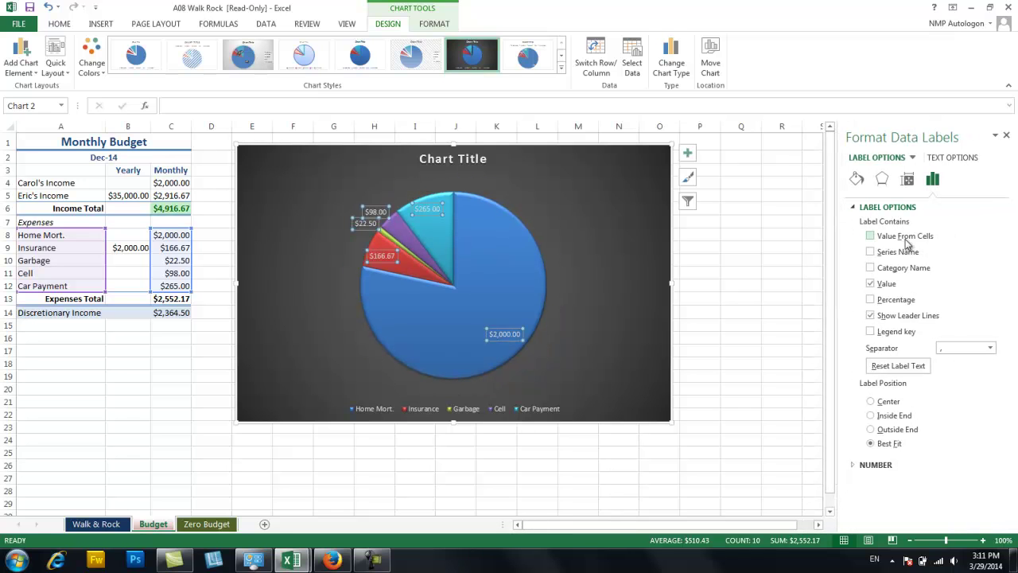
click(897, 301)
click(890, 285)
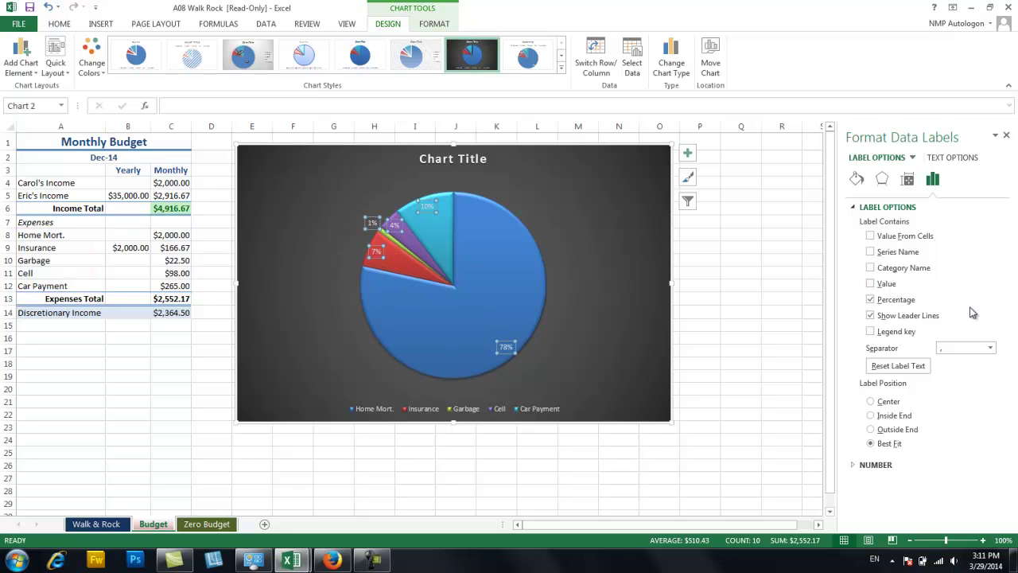
click(898, 252)
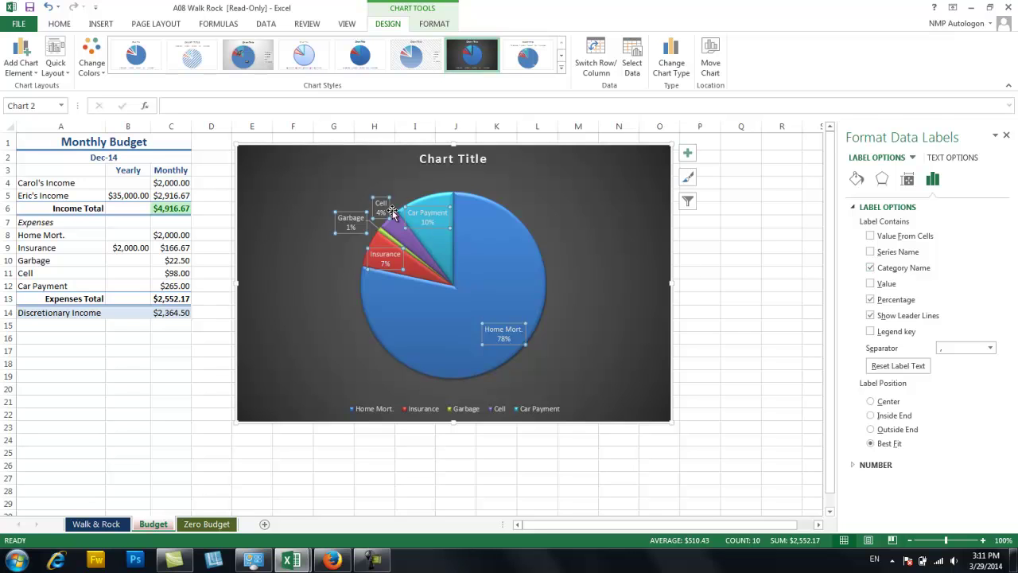
Delete the pie chart's legend and close the formatting pane
mouse_move(451, 233)
click(513, 410)
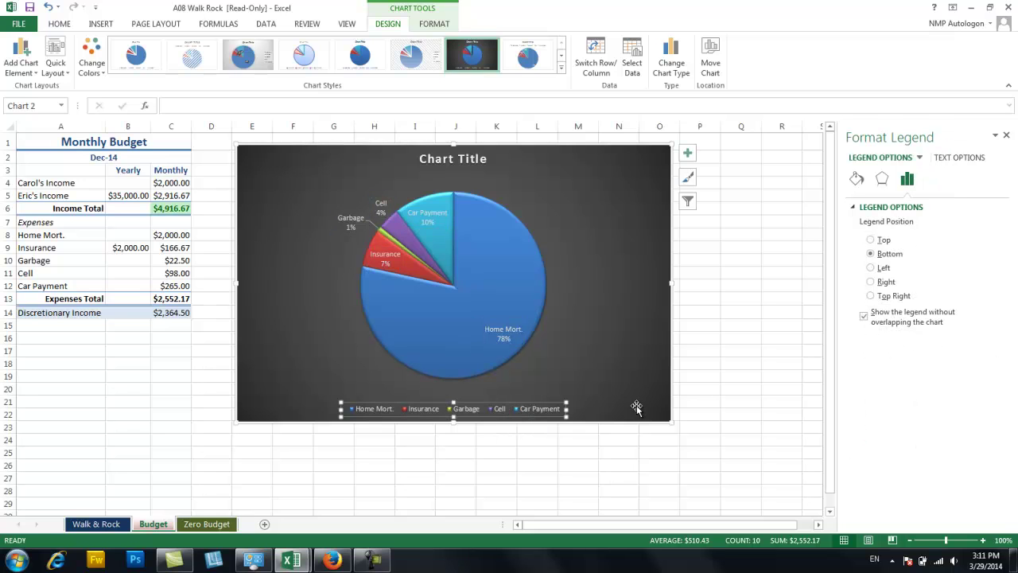
key(Delete)
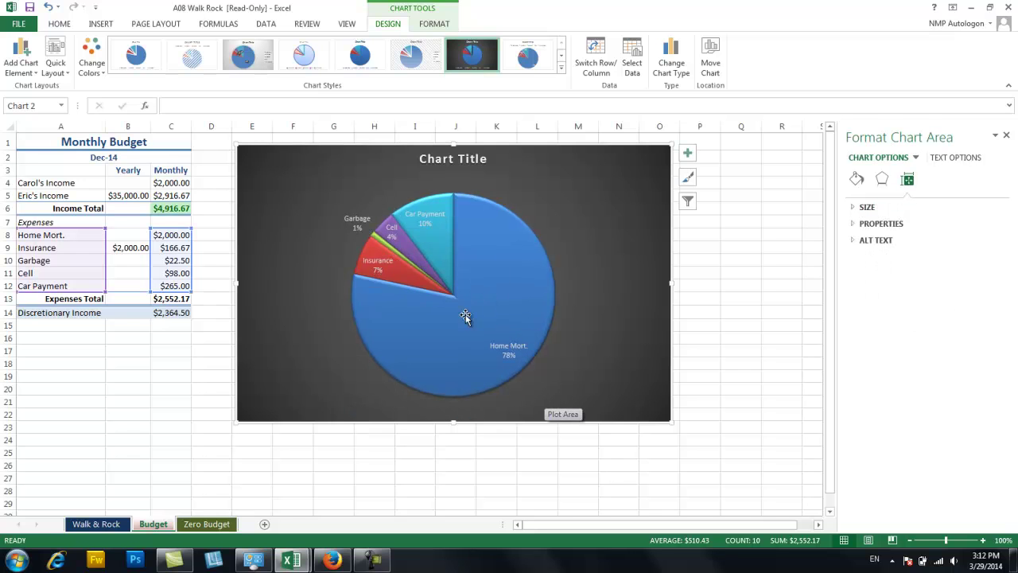
mouse_move(470, 362)
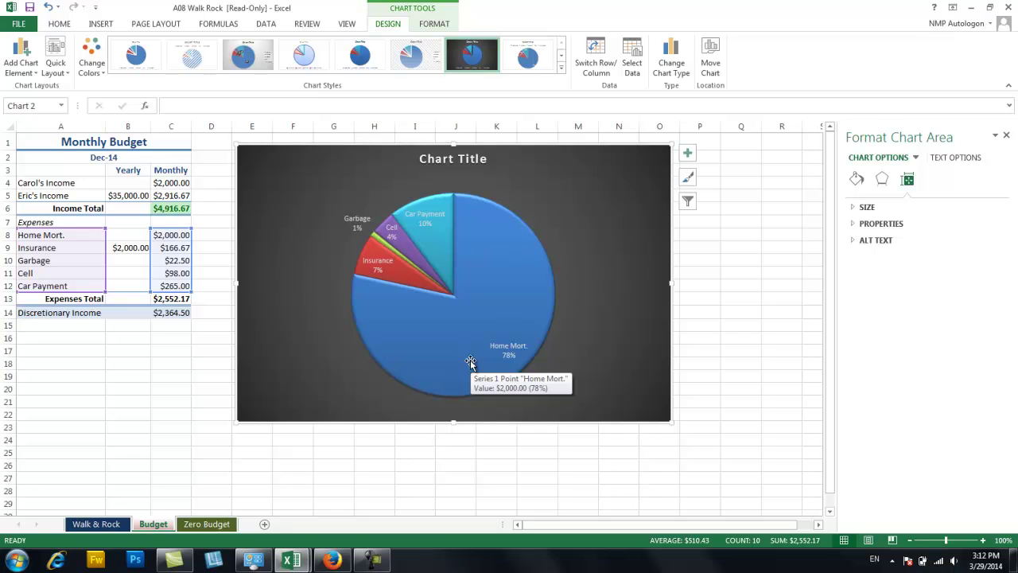
click(1007, 137)
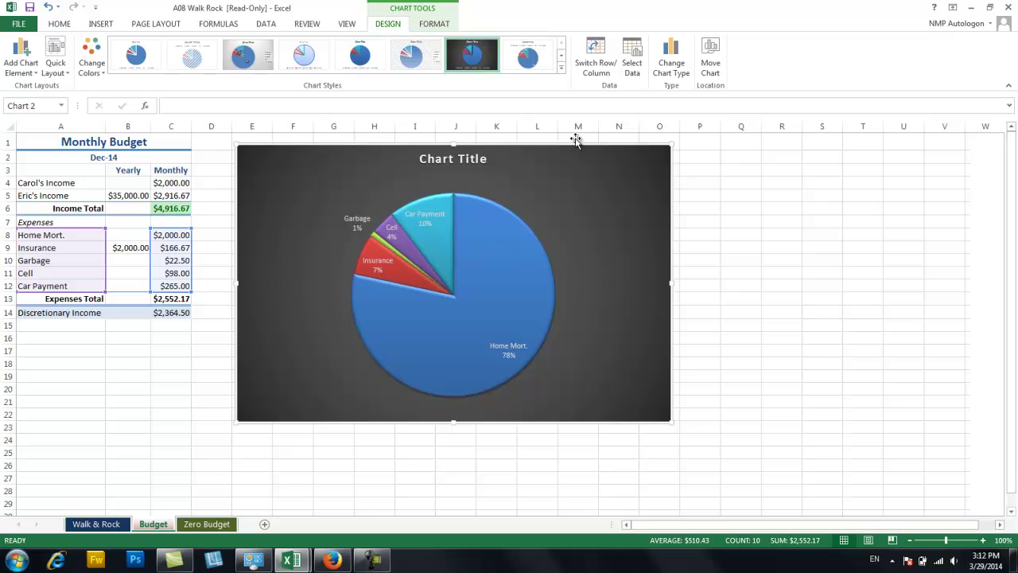
Change the pie chart's title to December
click(21, 70)
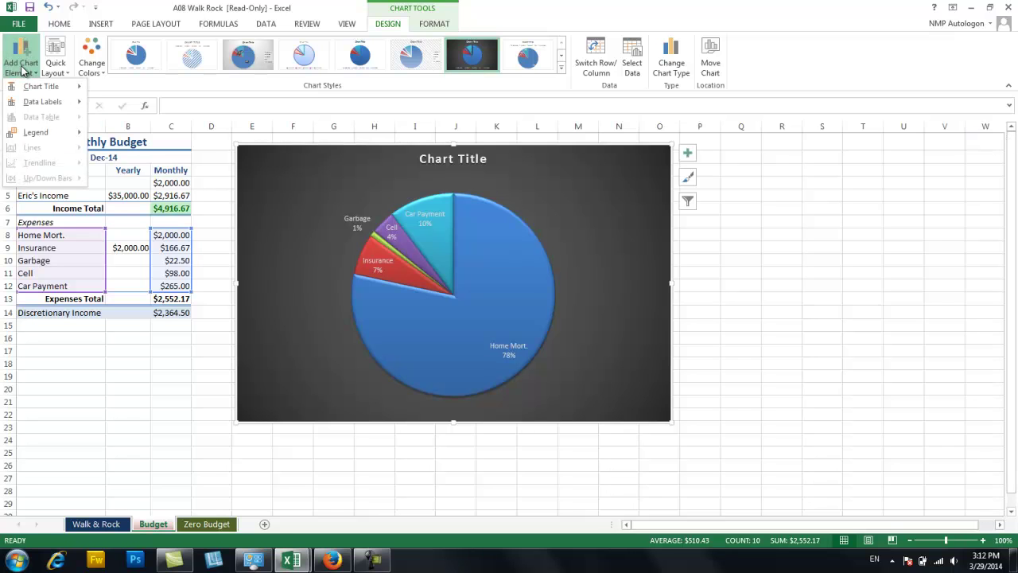
mouse_move(40, 104)
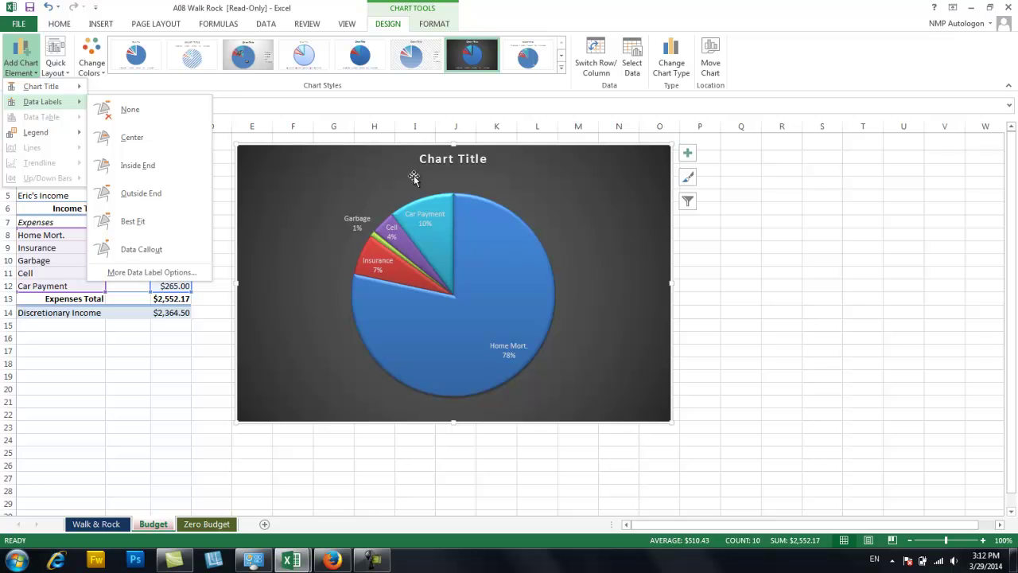
click(490, 162)
click(493, 162)
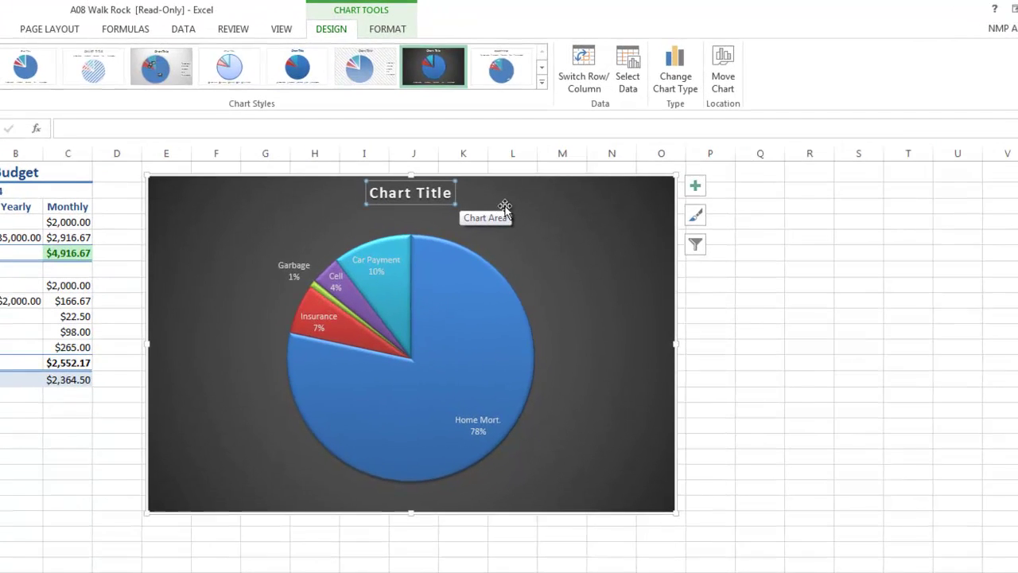
text(Dec)
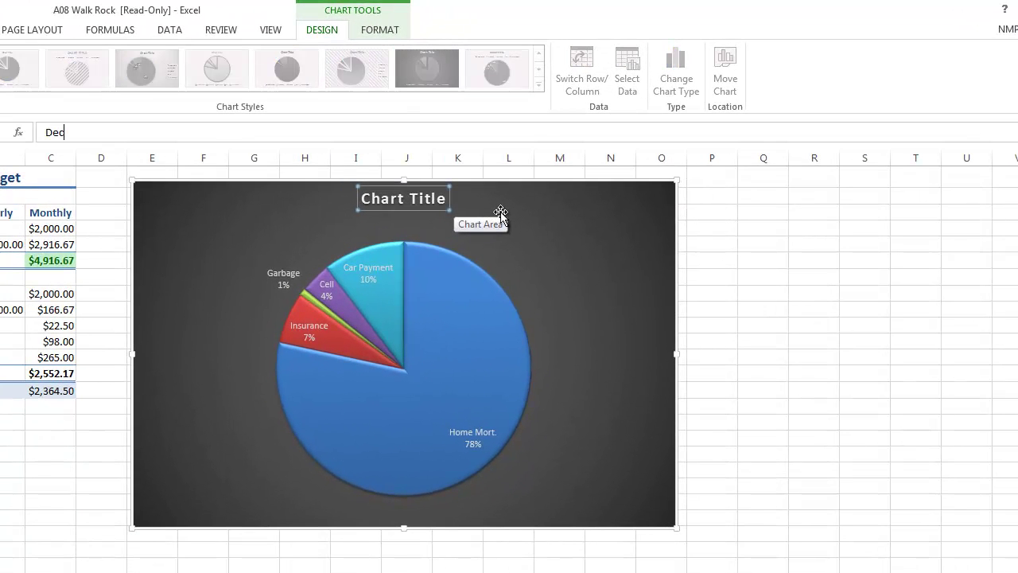
text(ember)
key(Return)
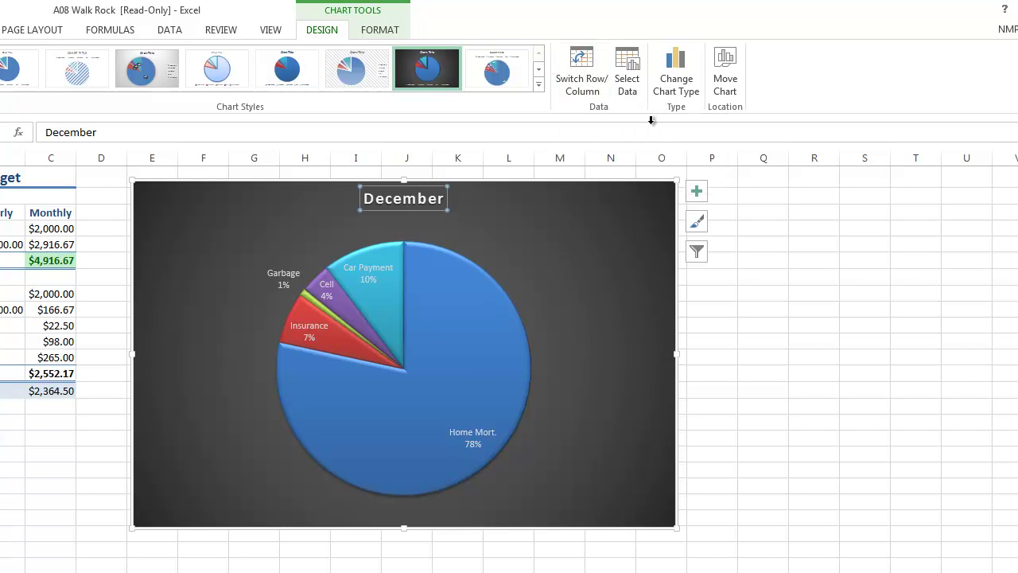
Move the pie chart to its own new sheet named Dec Chart and check it against the Budget sheet
click(727, 80)
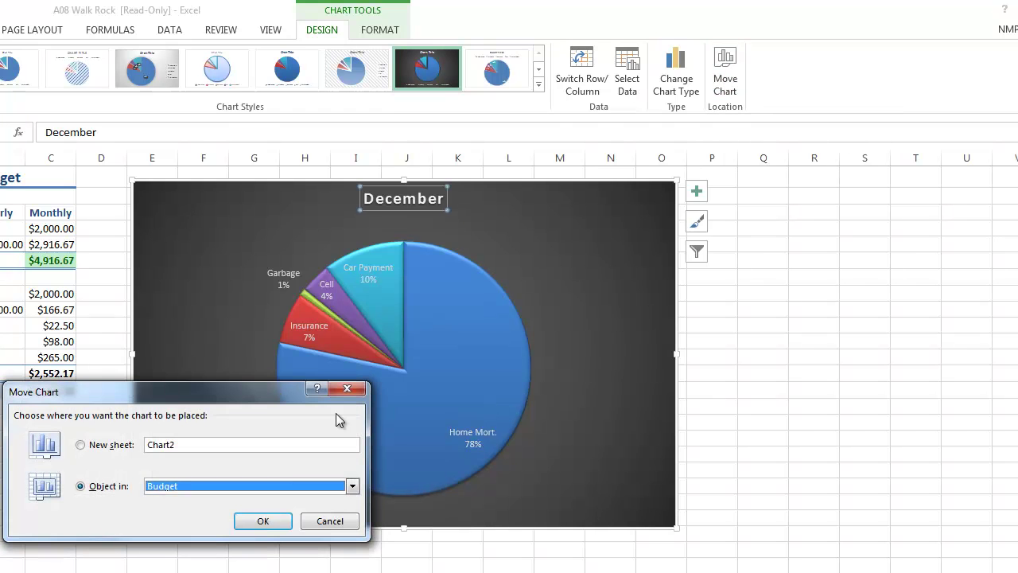
click(81, 445)
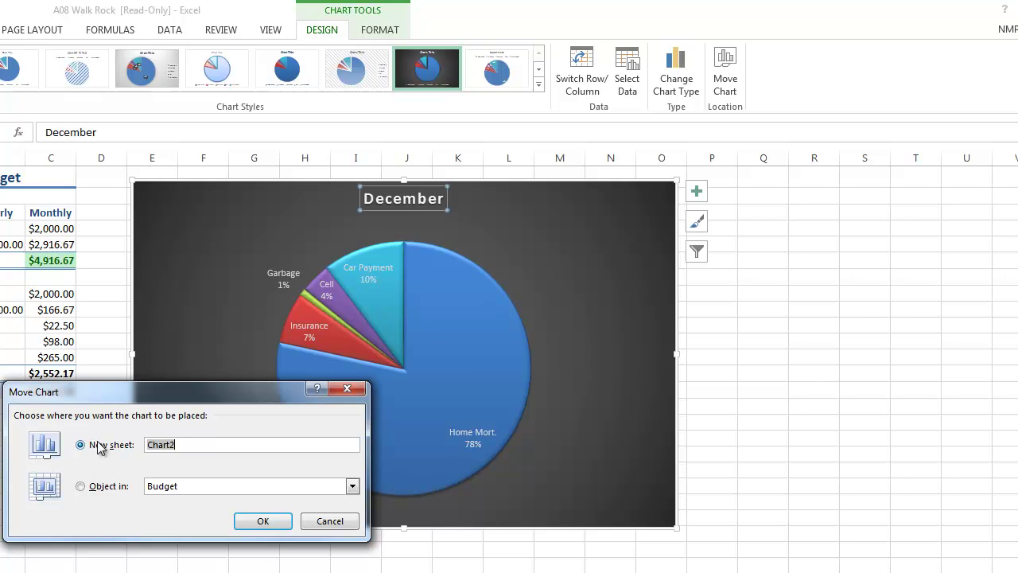
text(Dec Ch)
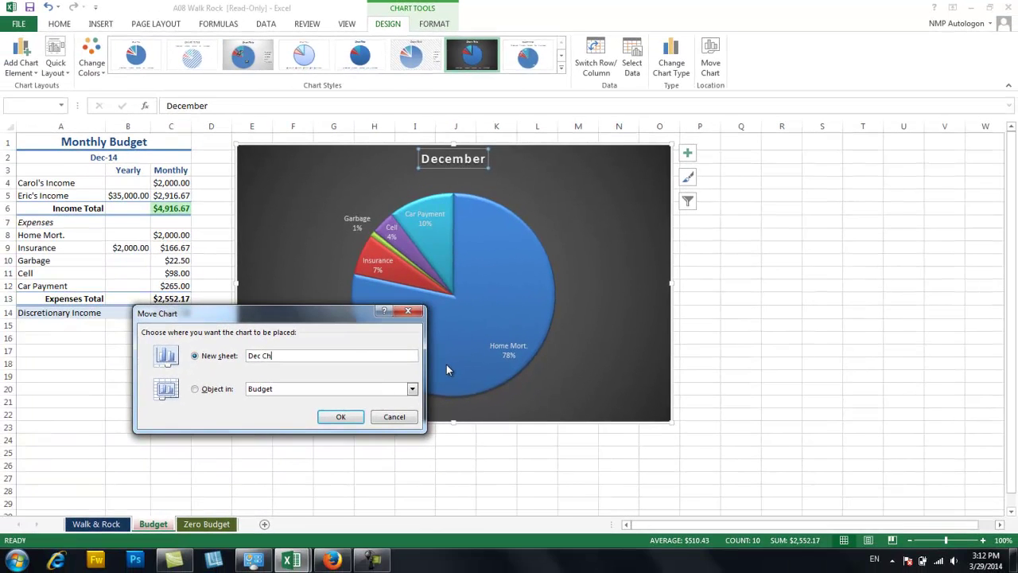
text(art)
click(342, 417)
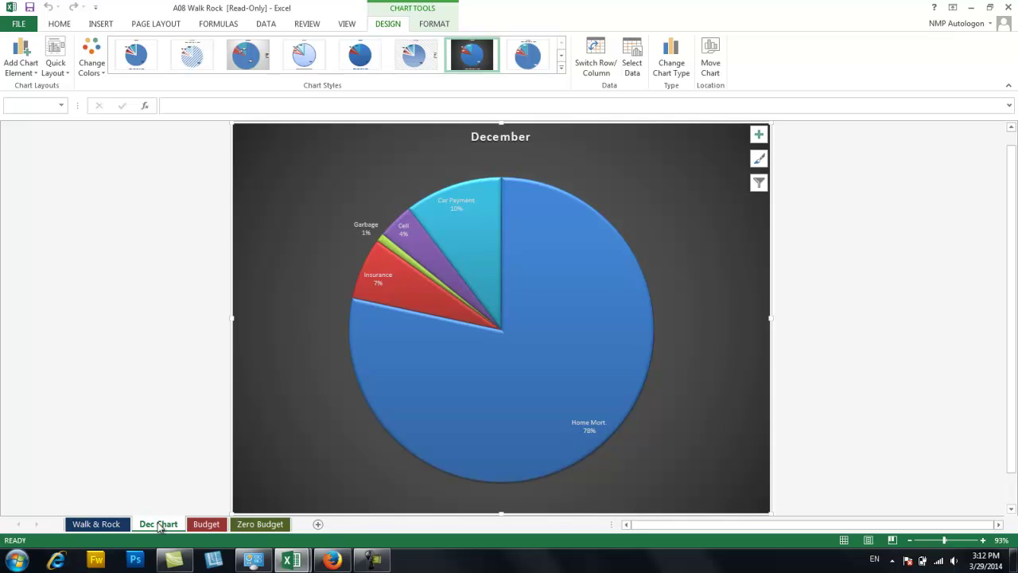
click(203, 529)
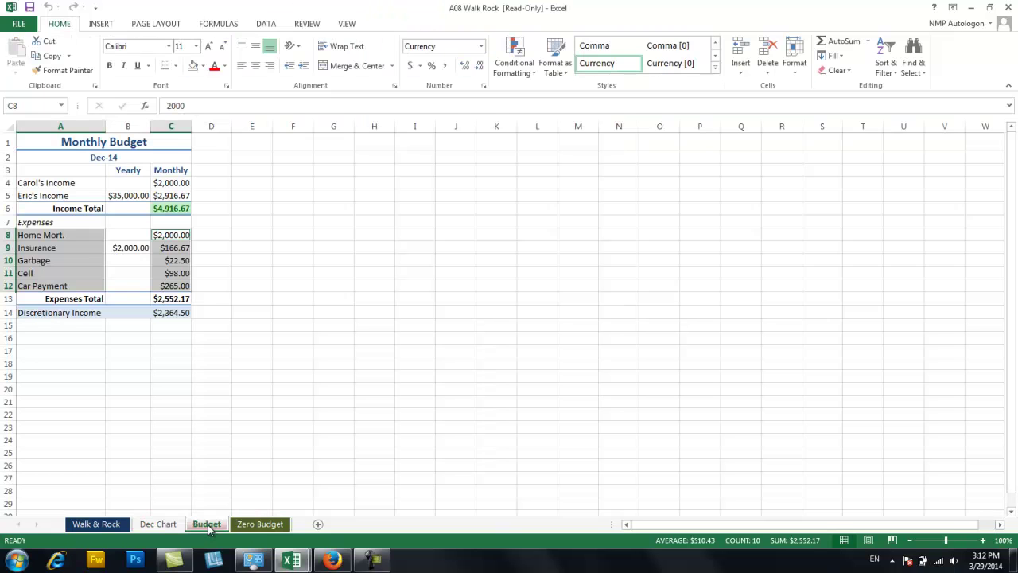
click(150, 528)
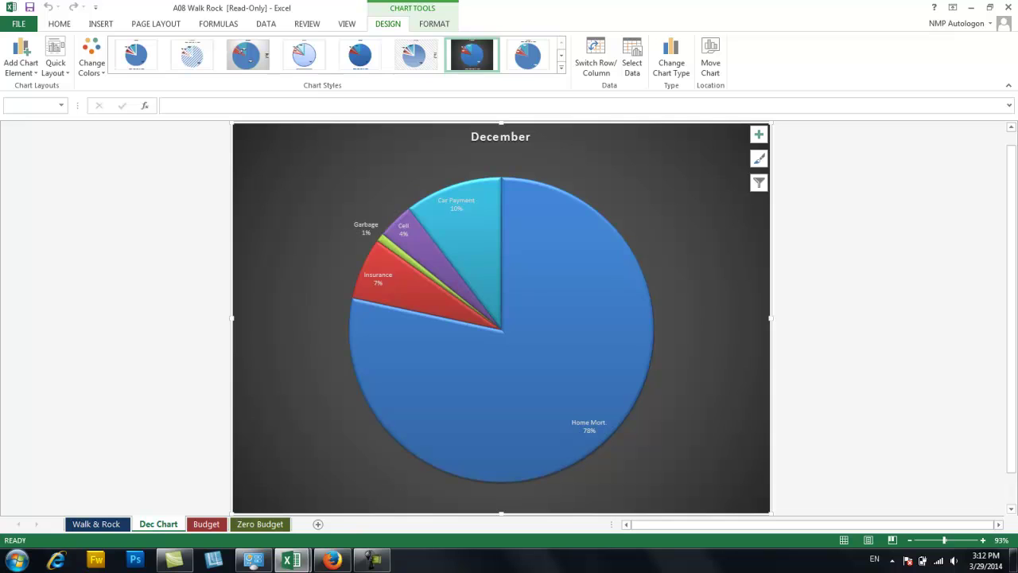
mouse_move(372, 561)
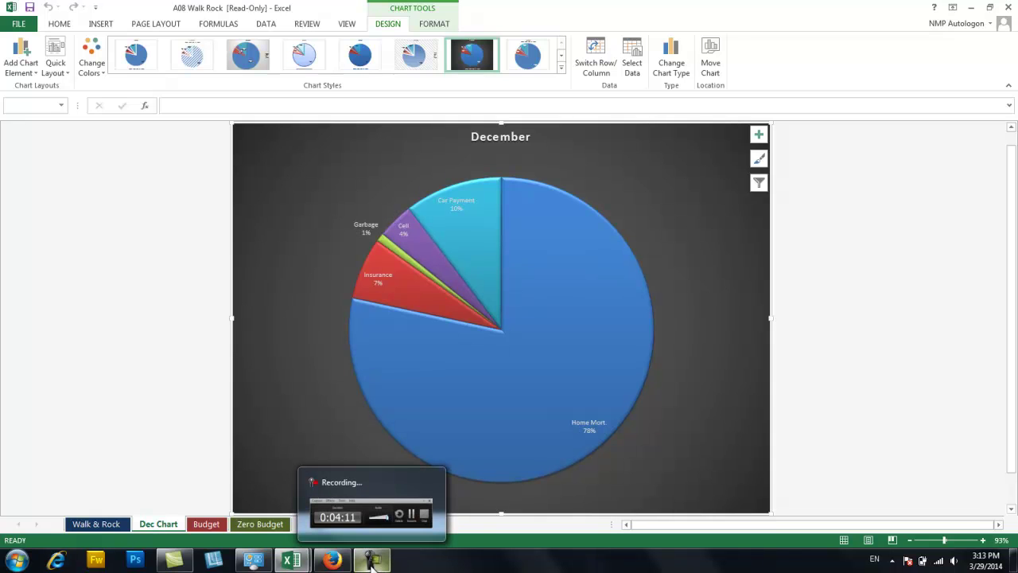